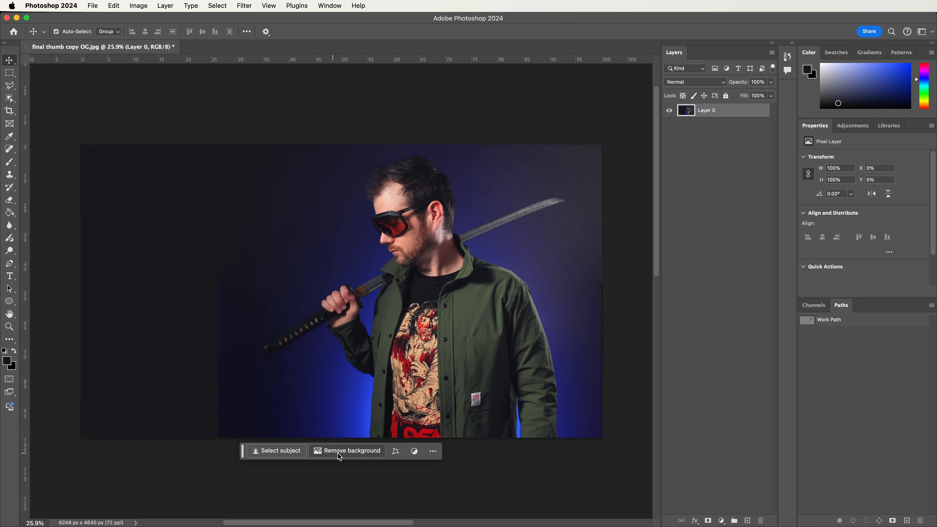
Select the man plus the sword blade with the Object Selection tool, and mask Layer 0 to that selection.
click(279, 453)
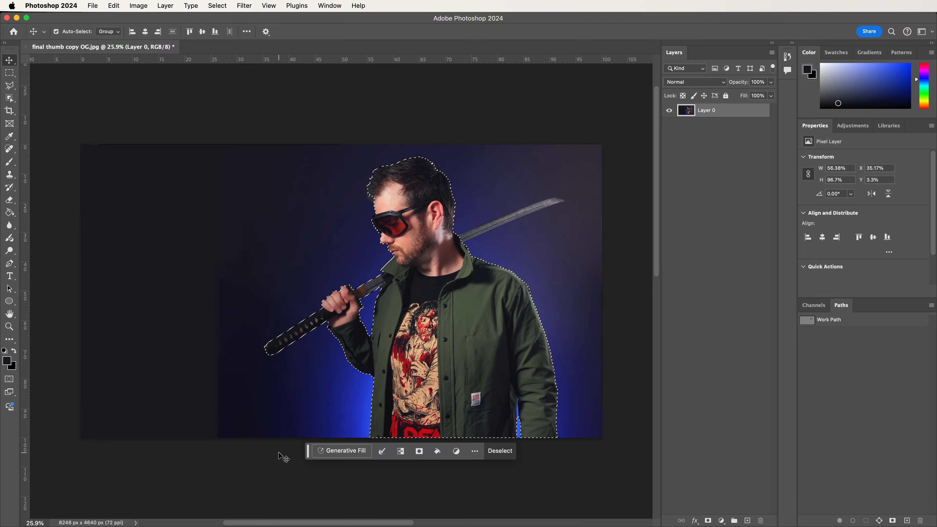
click(9, 98)
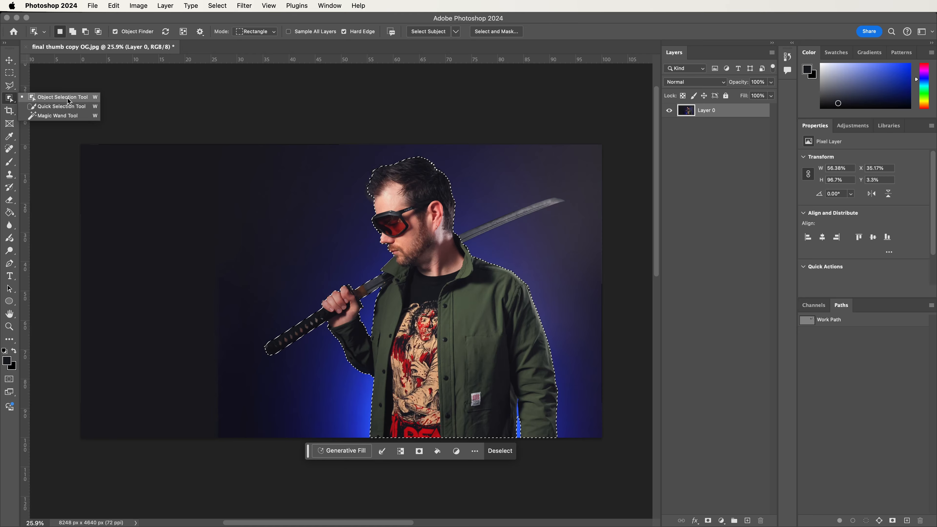
click(80, 101)
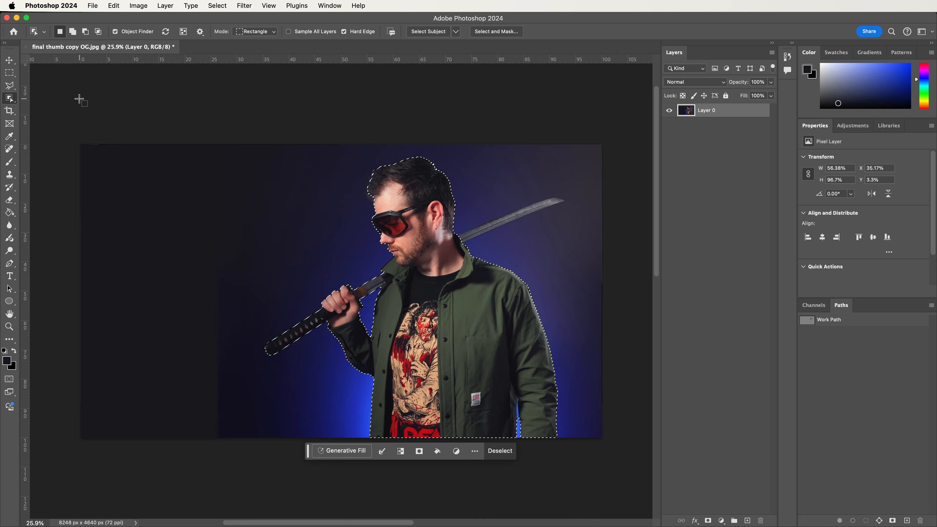
key(shift)
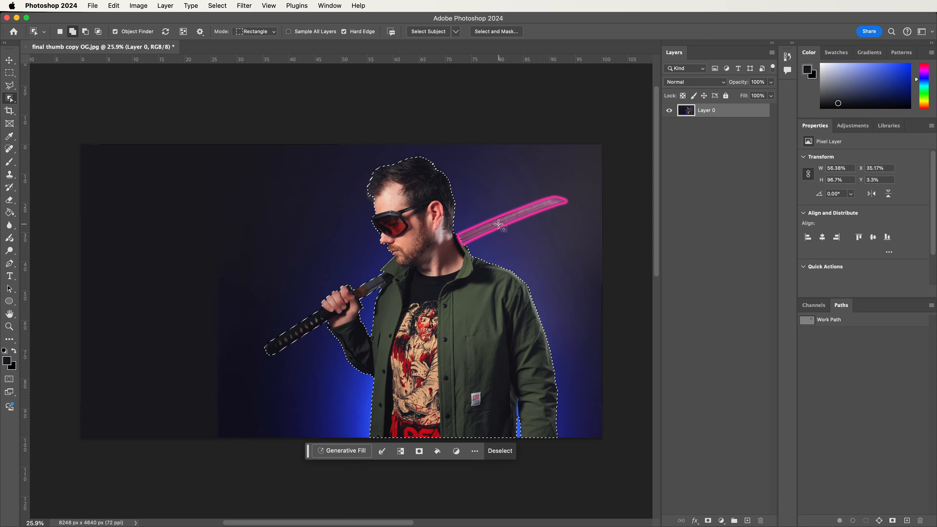
shift+click(498, 225)
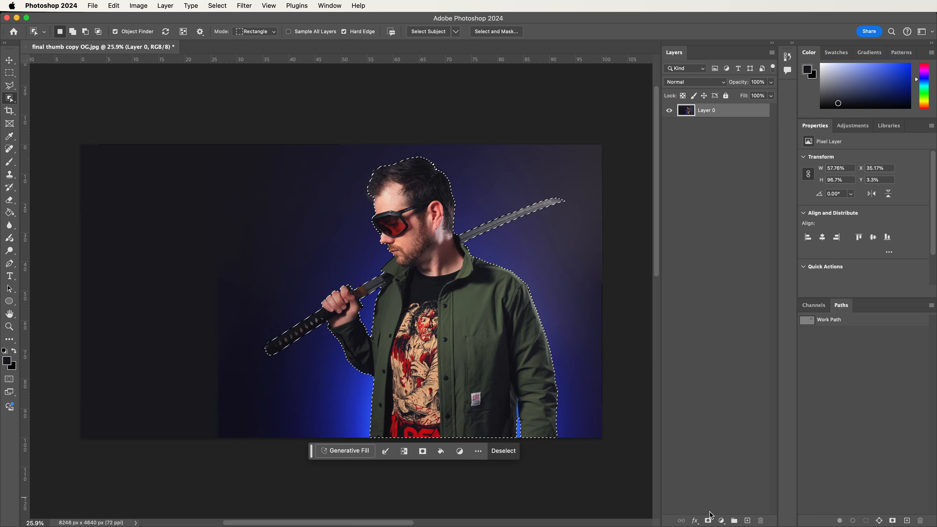
click(708, 521)
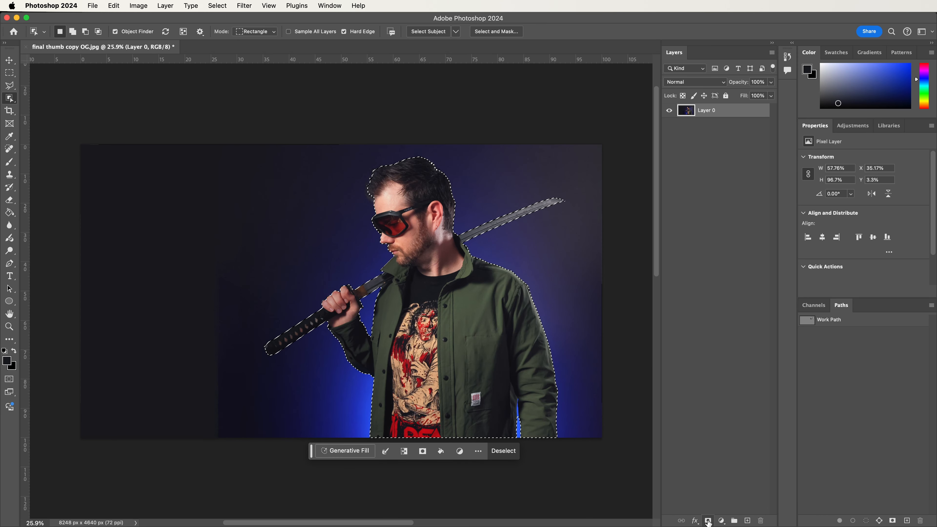
key(b)
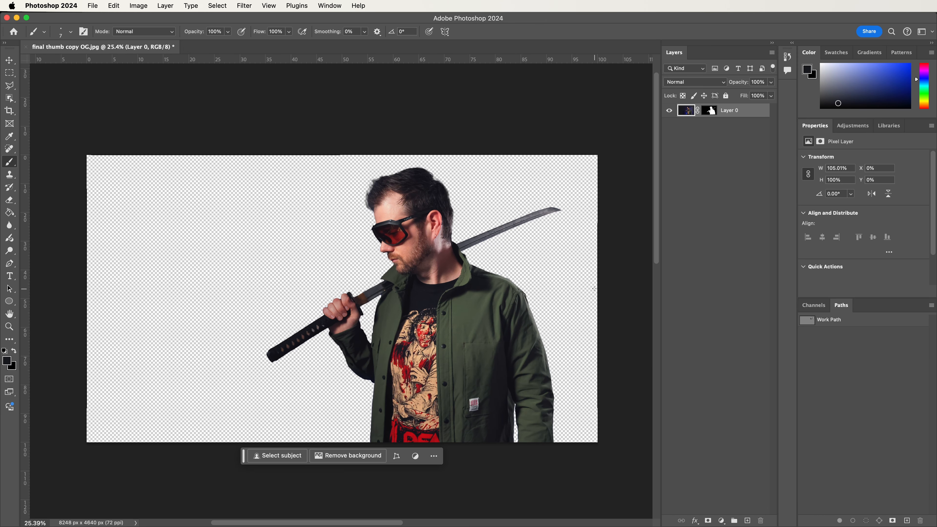
Place background.jpg as an embedded image and move its layer beneath Layer 0.
click(92, 6)
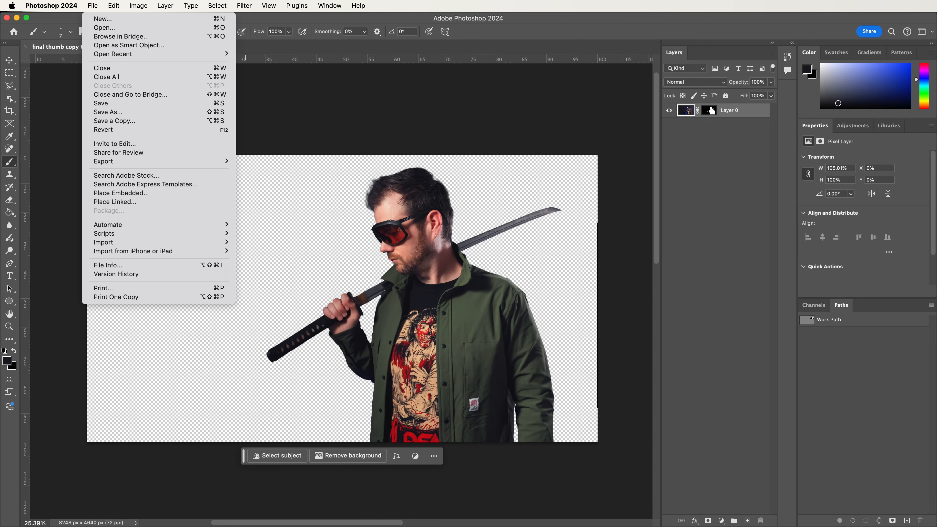
click(144, 193)
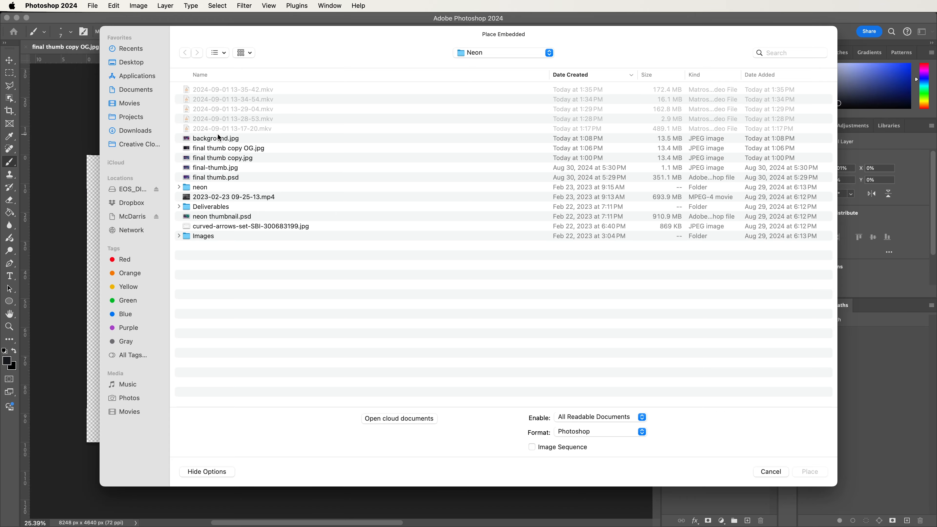
double_click(218, 139)
key(Return)
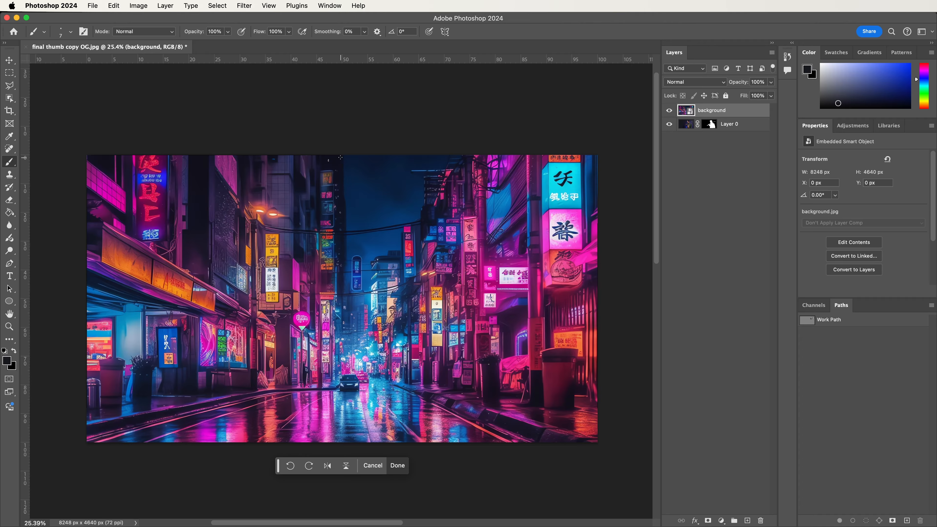
drag(703, 129, 703, 131)
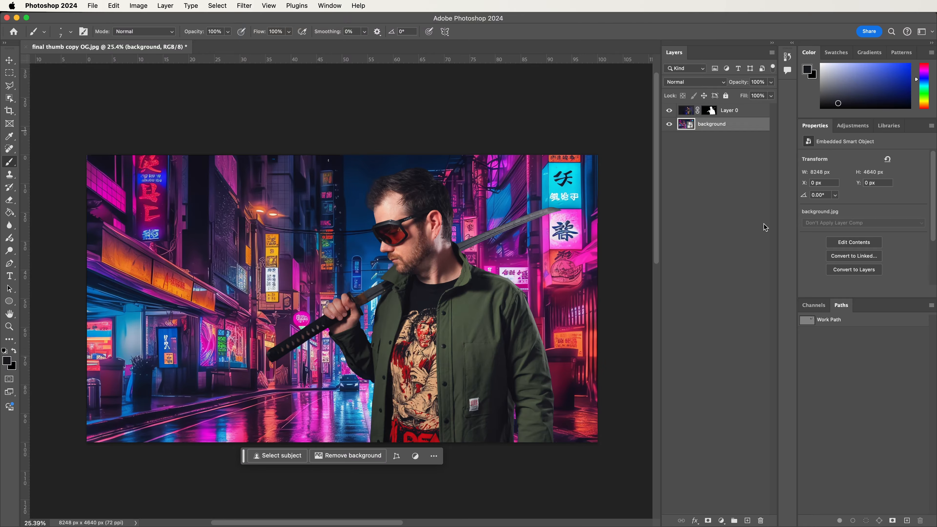
key(v)
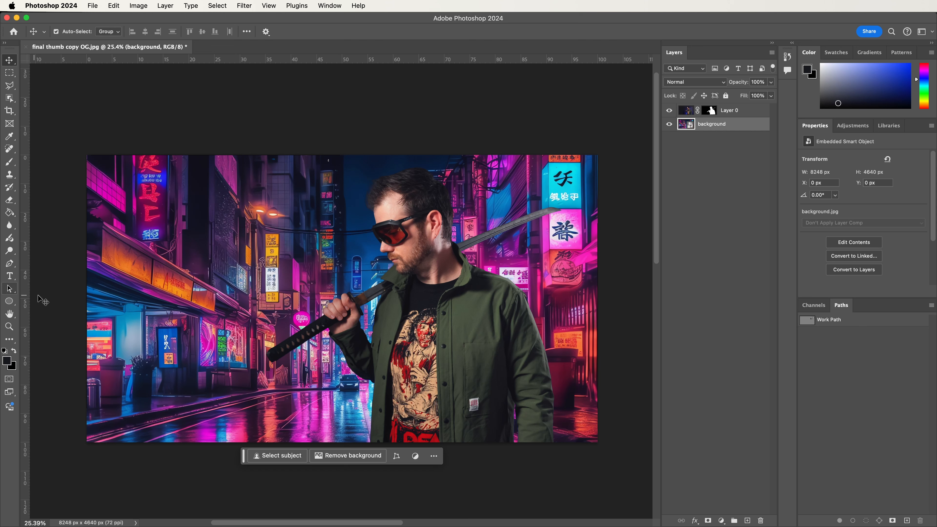
Set up the Ellipse tool to draw shapes with no fill and a 50 px white (#ffffff) stroke.
click(10, 301)
right_click(13, 303)
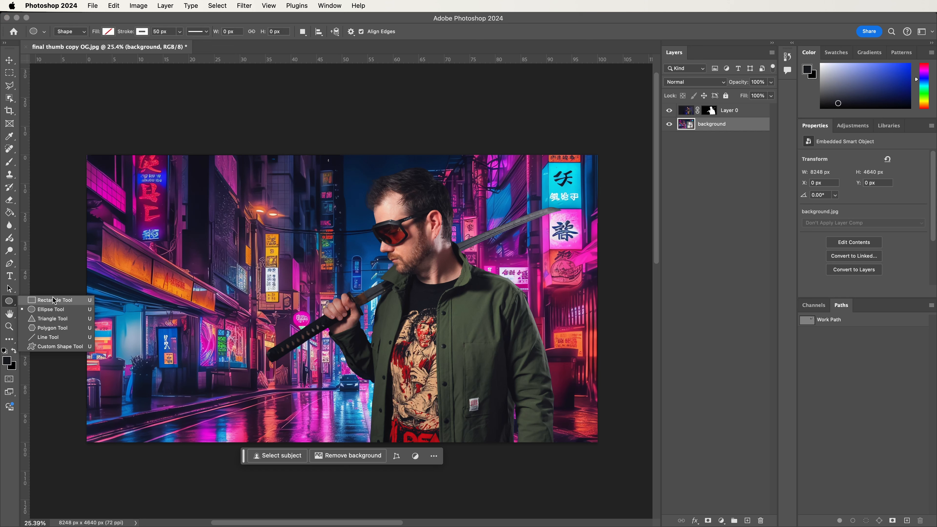
click(71, 311)
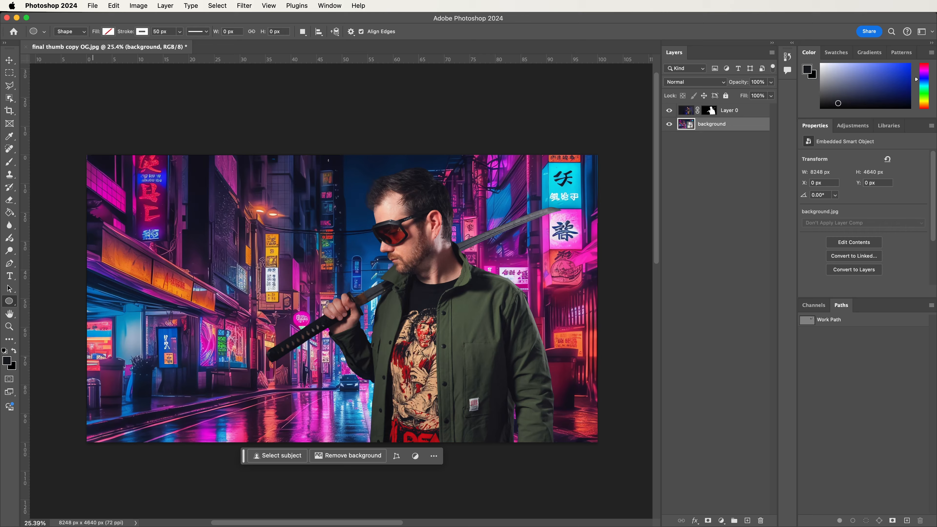
click(109, 32)
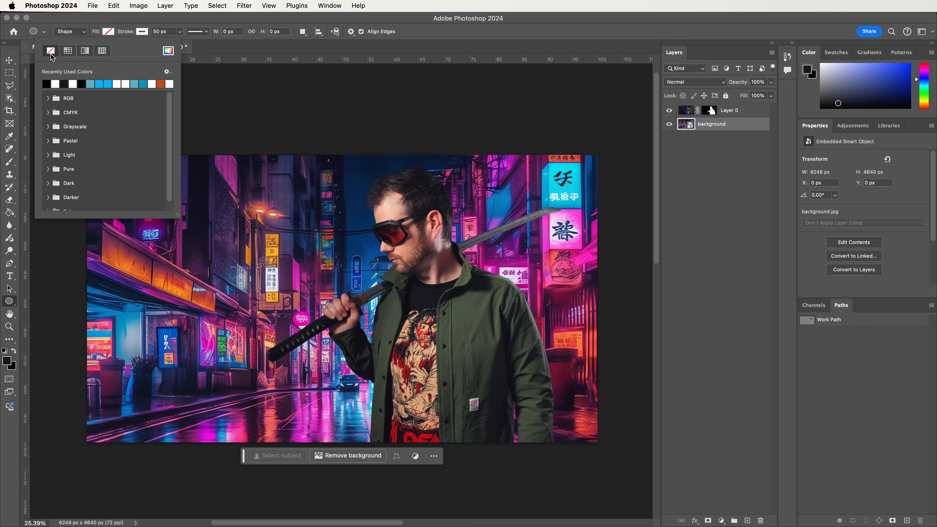
click(143, 32)
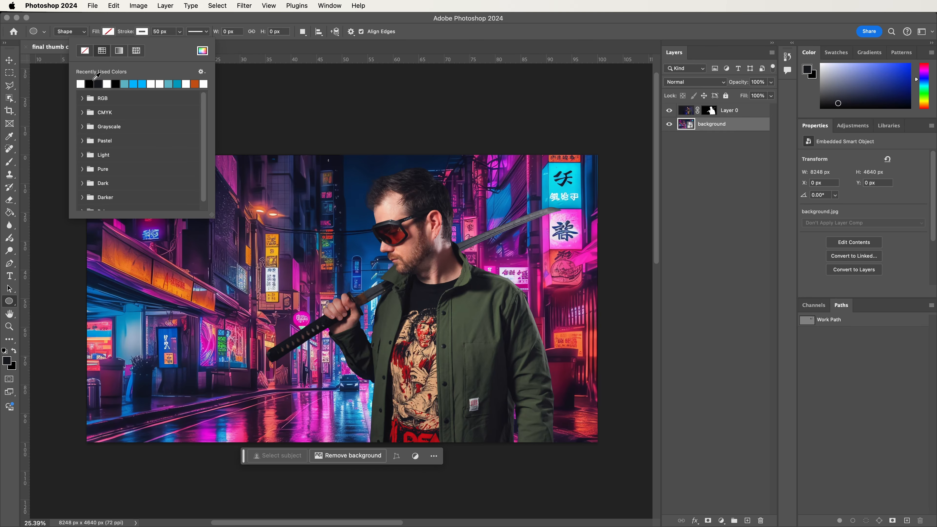
click(202, 50)
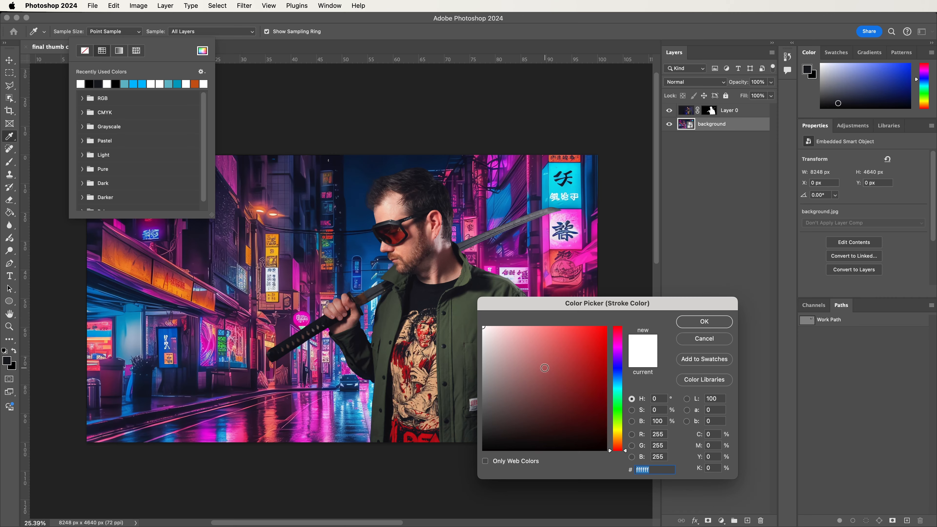
click(703, 322)
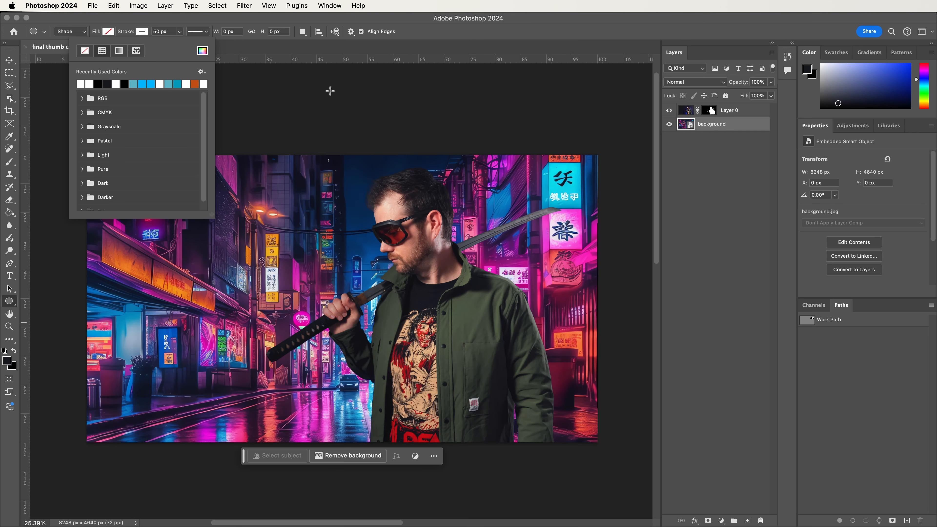
click(164, 31)
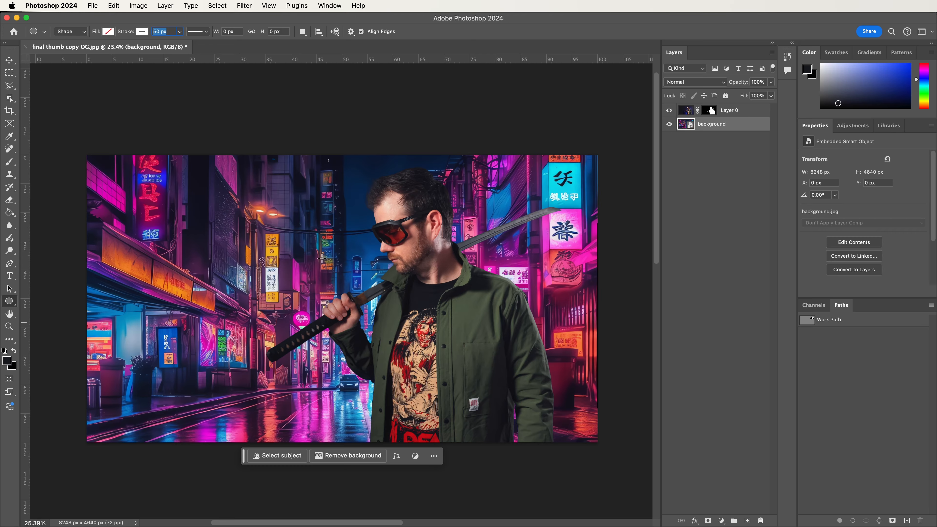
Draw an ellipse about 3327 by 2115 px across the man's torso and move its layer above Layer 0.
mouse_move(321, 258)
mouse_down()
mouse_move(370, 262)
mouse_move(391, 291)
mouse_move(457, 314)
mouse_move(524, 365)
mouse_move(528, 388)
mouse_up()
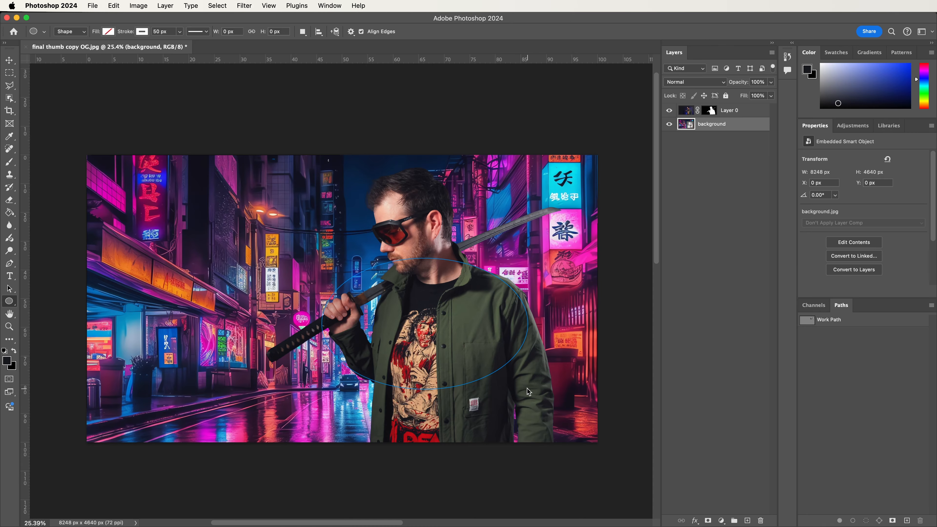
drag(737, 123, 734, 109)
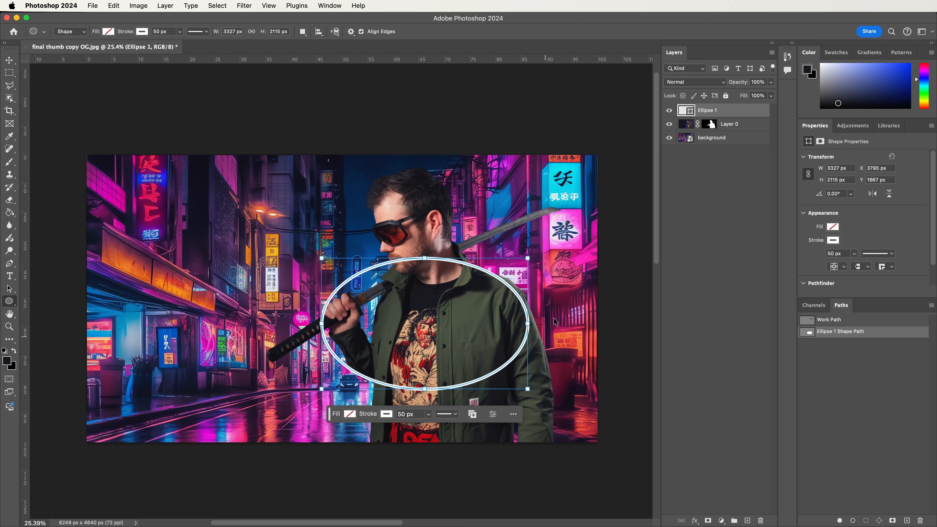
Rotate the ellipse to about 23° and position it diagonally around the man's face and upper body.
drag(532, 324, 504, 388)
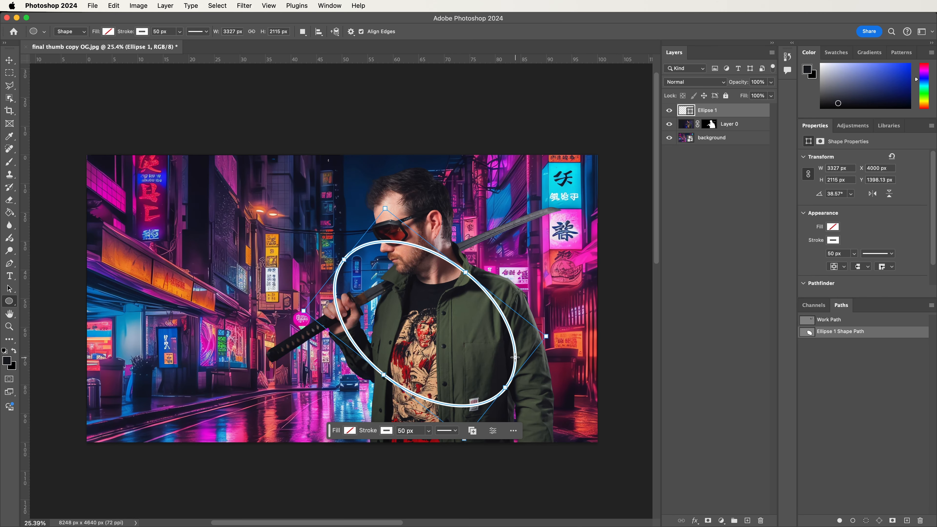
key(v)
mouse_move(514, 356)
mouse_down()
mouse_move(550, 313)
mouse_move(532, 286)
mouse_up()
key(super+t)
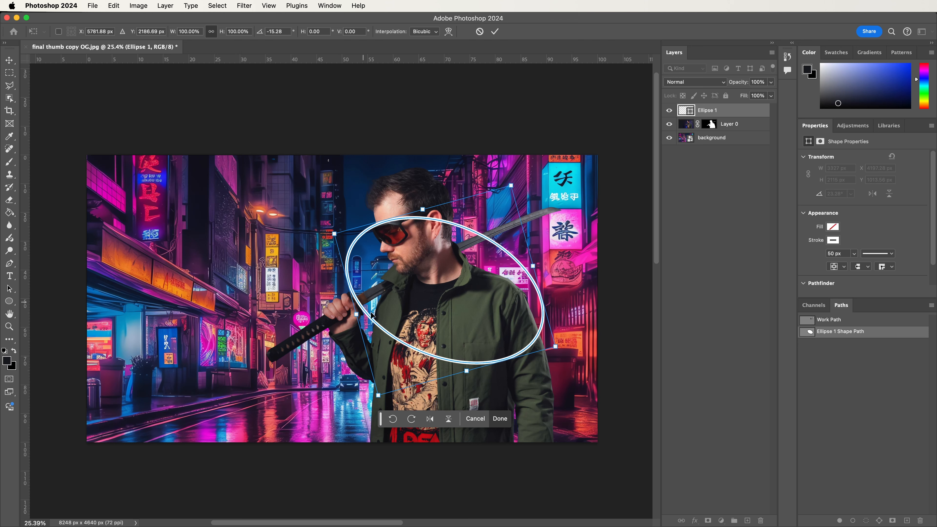
drag(519, 252, 524, 255)
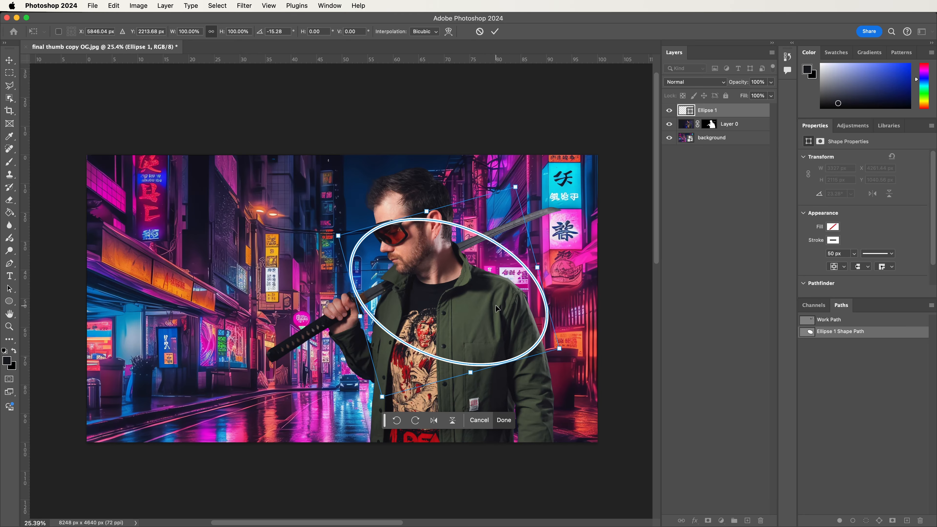
key(Return)
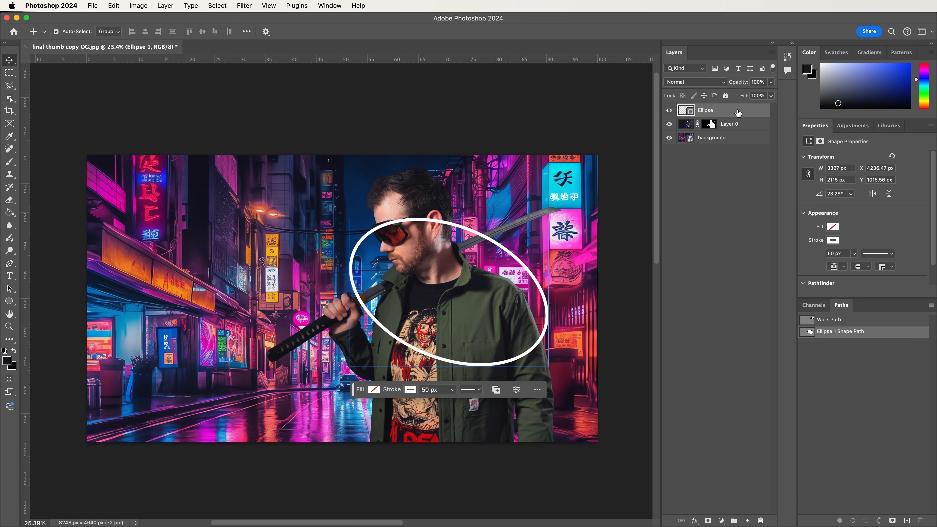
Add an Inner Glow effect to the ellipse layer and choose the convex quarter-round contour for it.
double_click(750, 112)
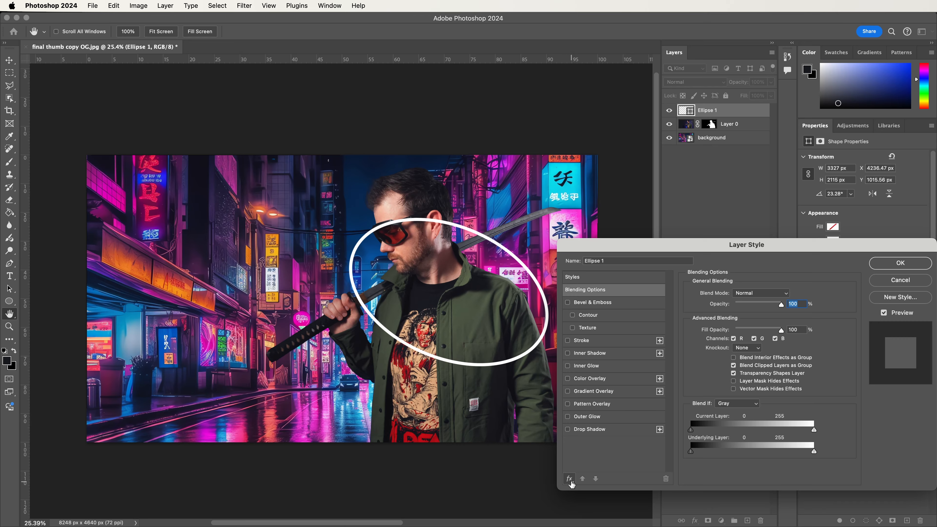
click(569, 479)
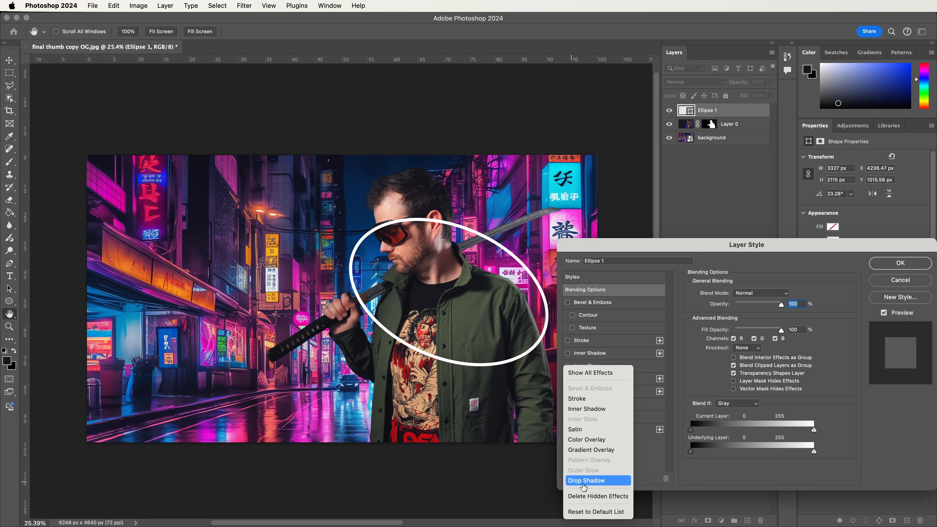
click(662, 459)
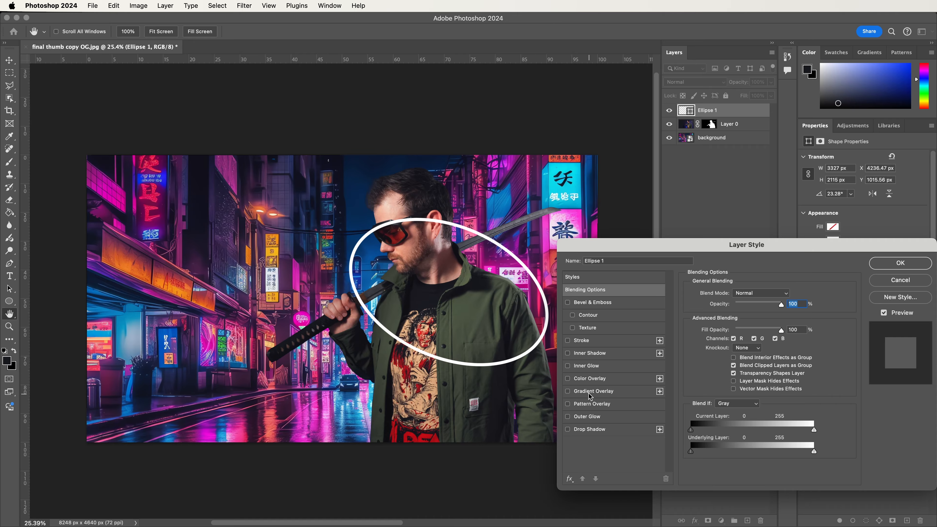
click(583, 366)
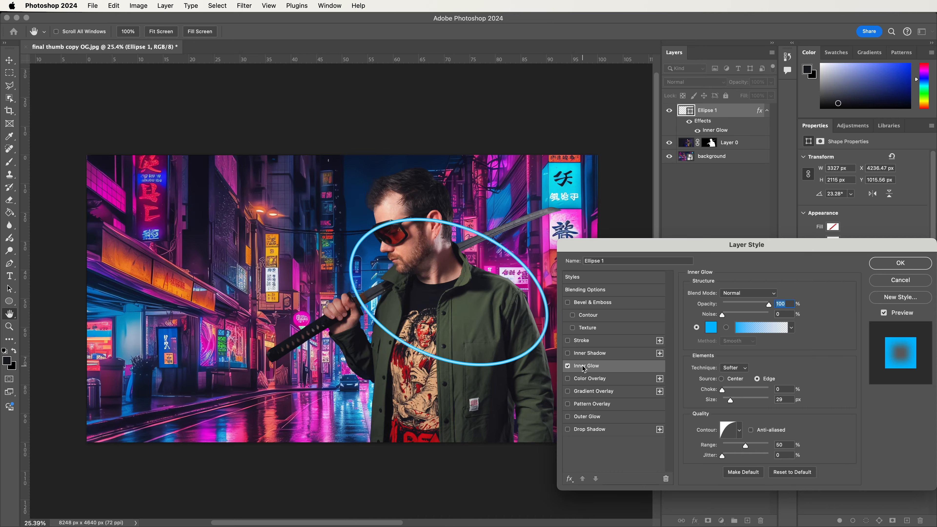
click(739, 431)
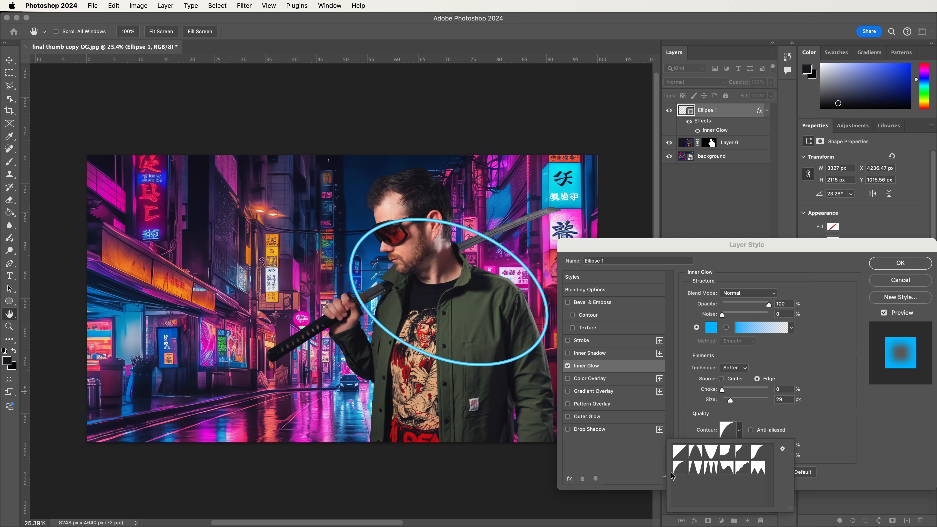
click(679, 471)
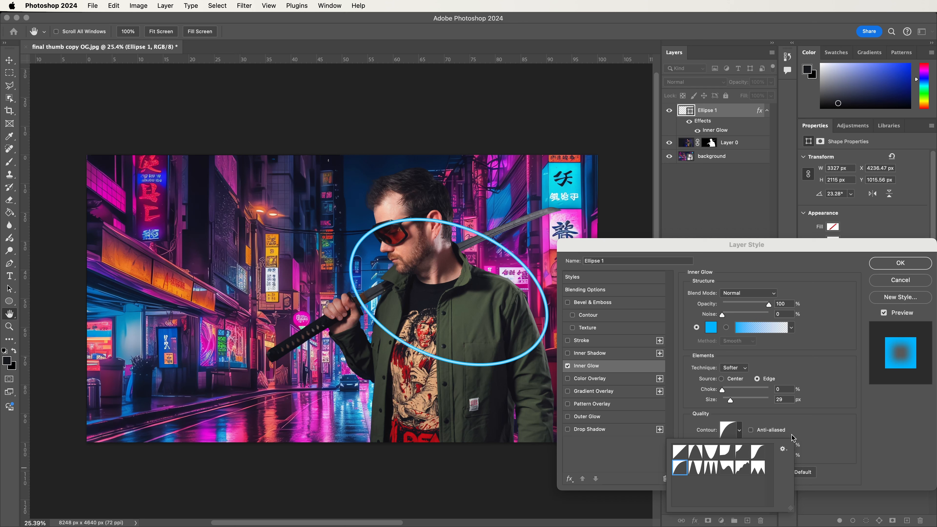
click(844, 429)
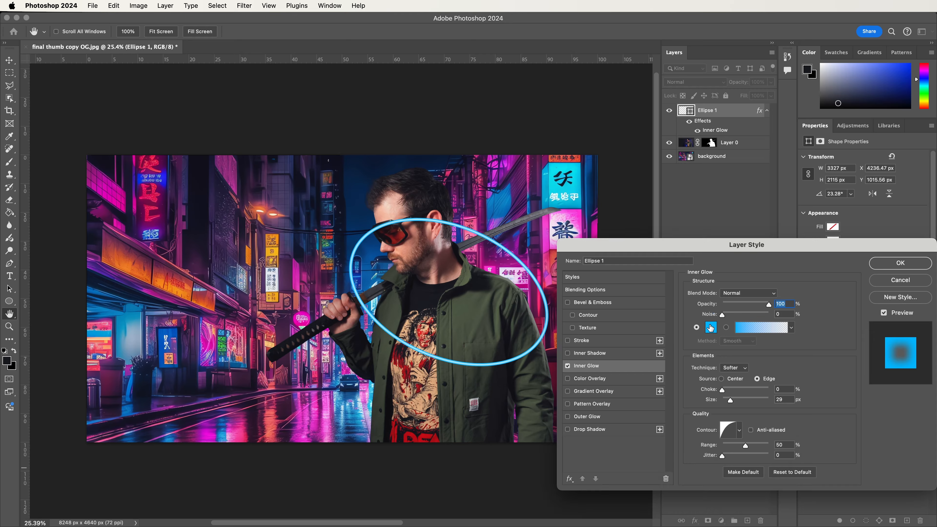
Set the ellipse's inner glow colour to #00b4ff and its size to 29 px.
click(710, 327)
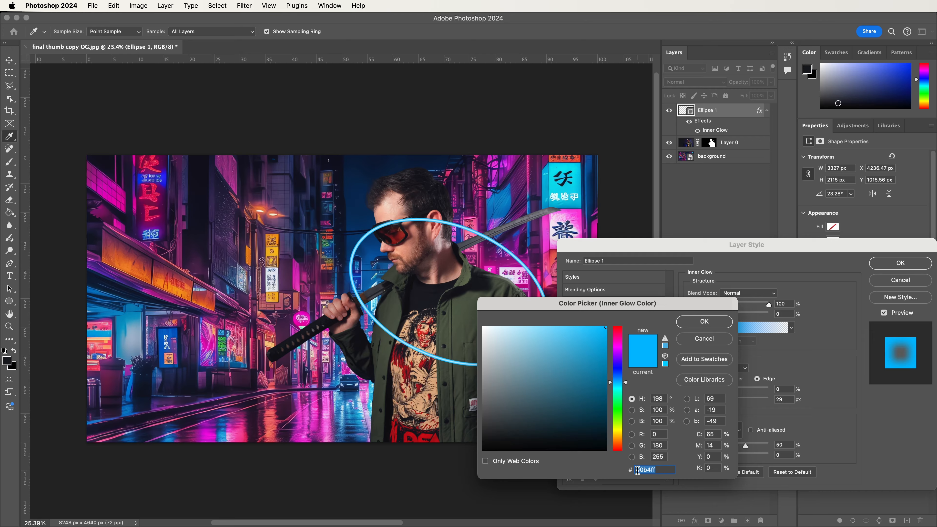
click(668, 469)
click(704, 322)
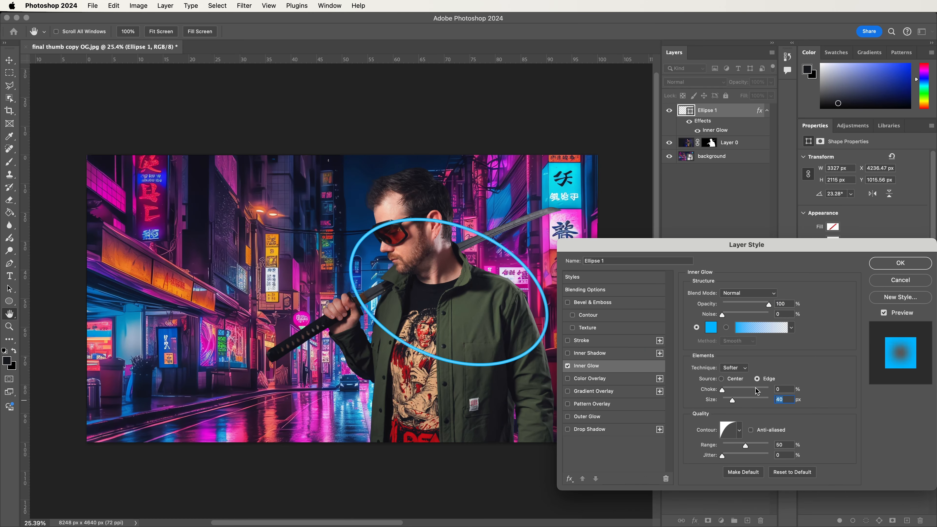
drag(732, 401, 730, 400)
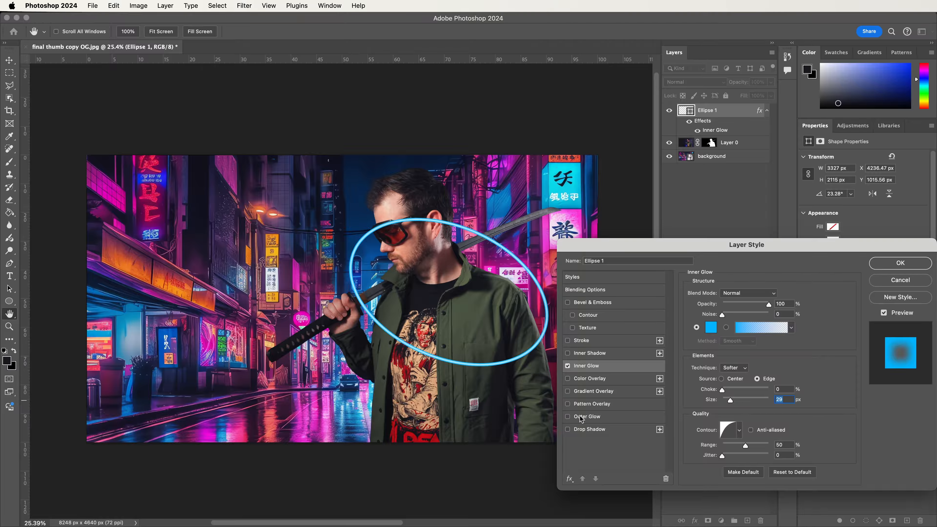
Add an Outer Glow effect to the ellipse layer and set its size to 150 px.
click(572, 417)
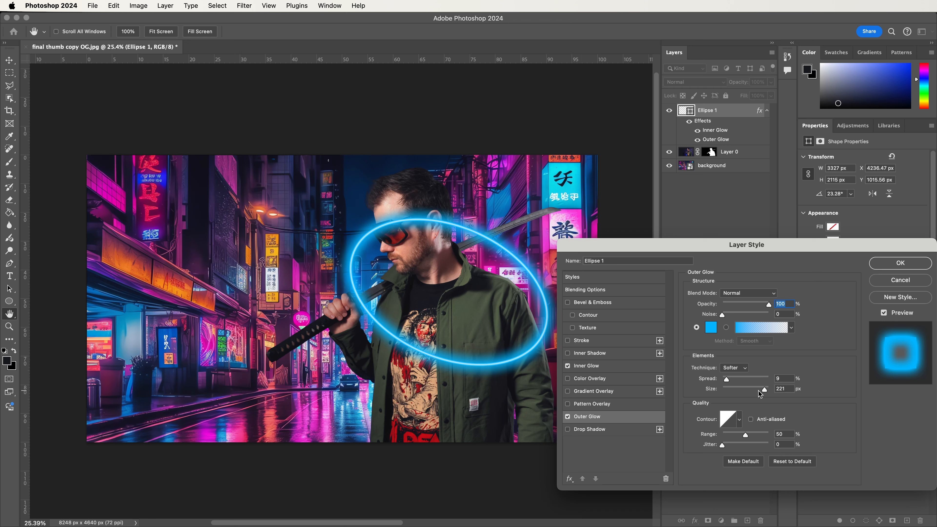
drag(769, 390, 750, 402)
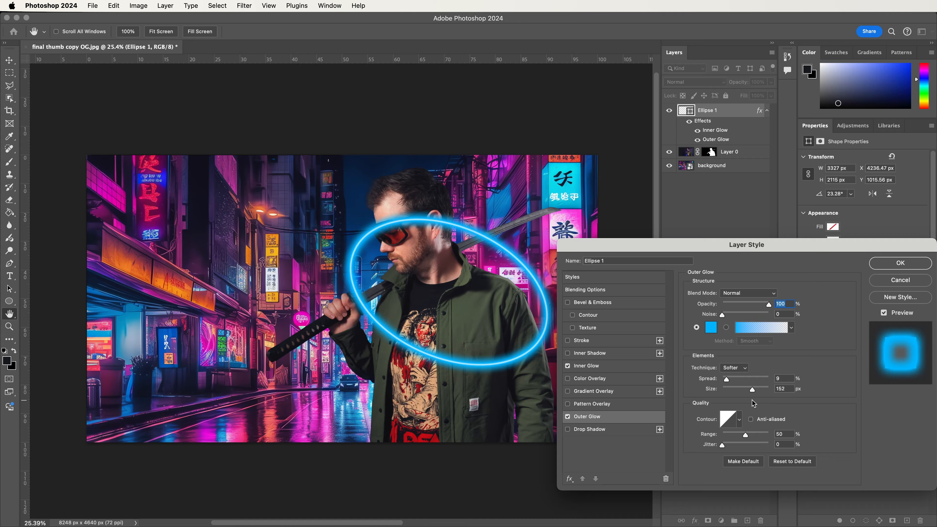
drag(752, 400, 752, 400)
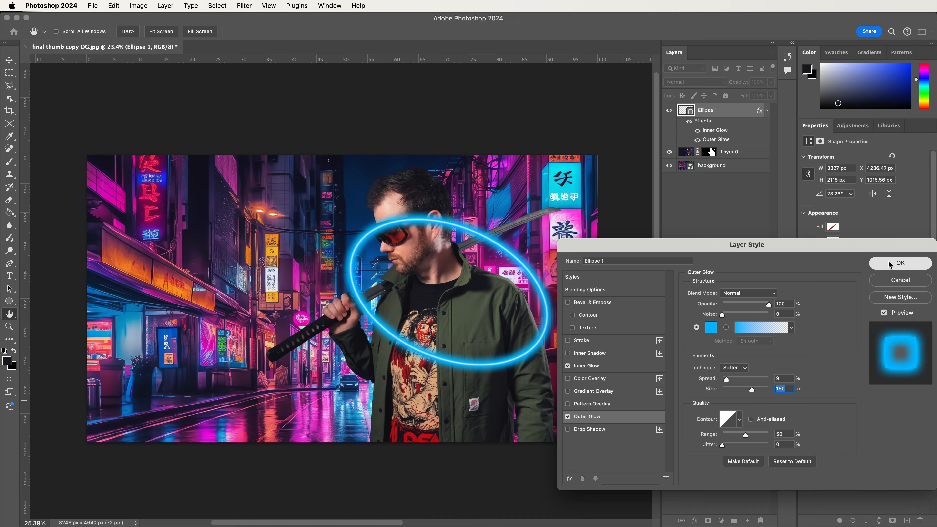
click(889, 264)
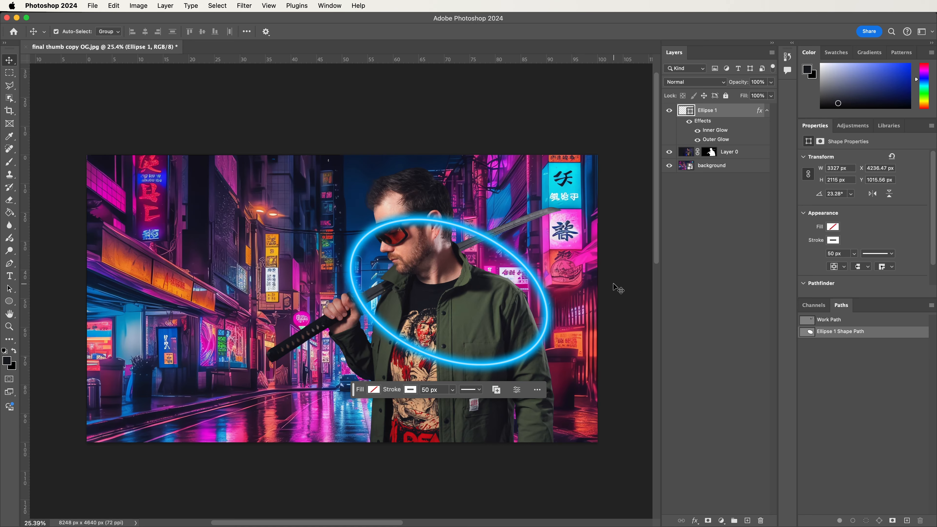
Rasterize the layer style of the Ellipse 1 layer so its glow becomes part of the pixels.
click(586, 293)
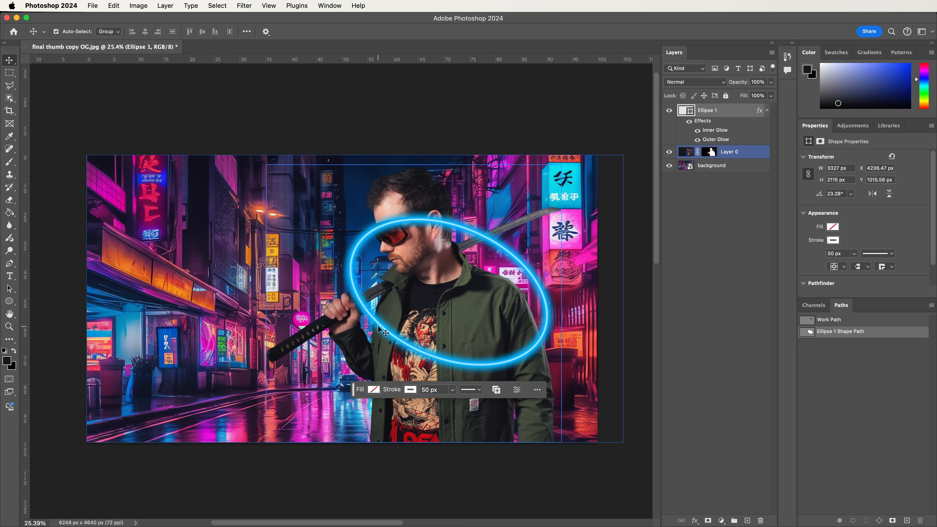
click(358, 285)
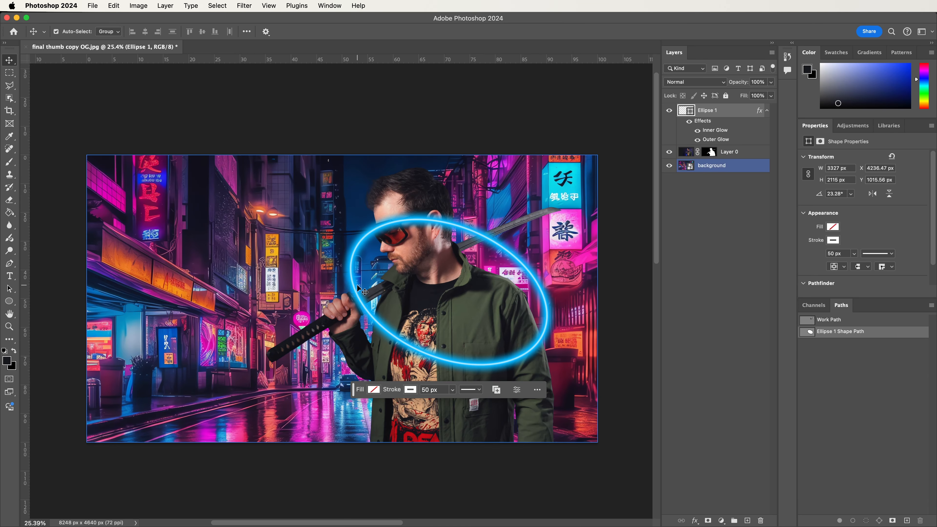
key(m)
right_click(734, 111)
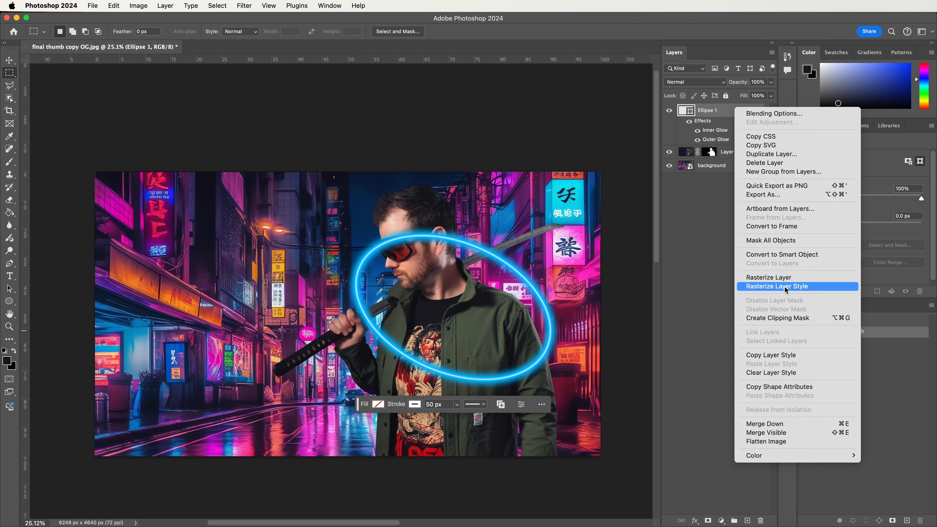
click(786, 287)
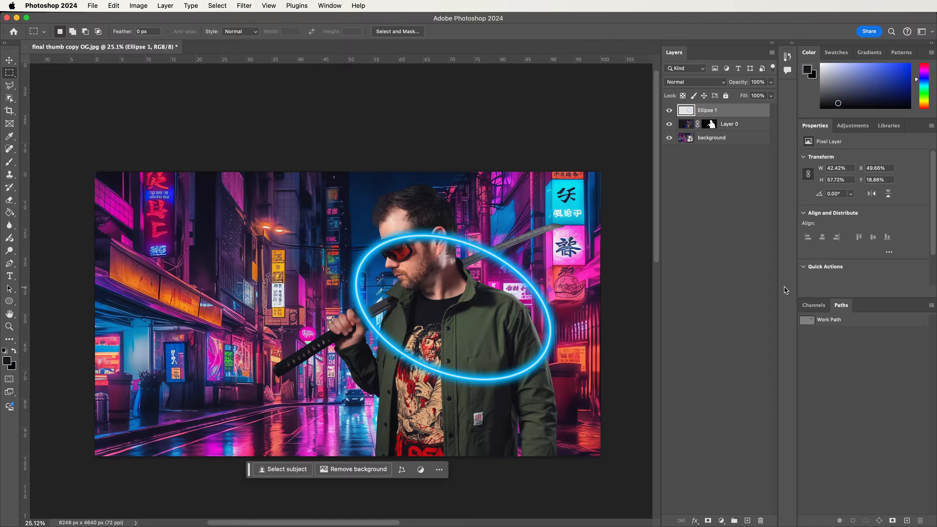
Load Layer 0's mask as a selection, invert it, and add it as a layer mask on Ellipse 1.
super+click(709, 125)
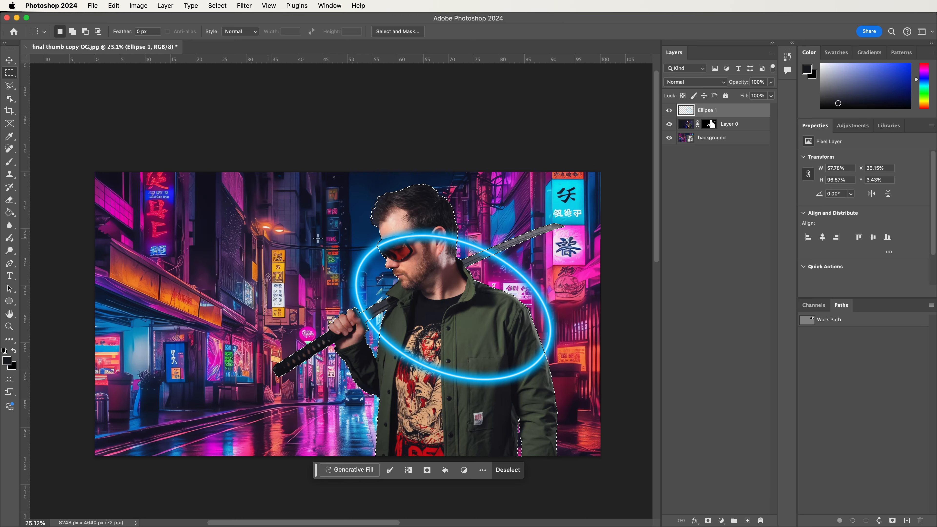
right_click(453, 295)
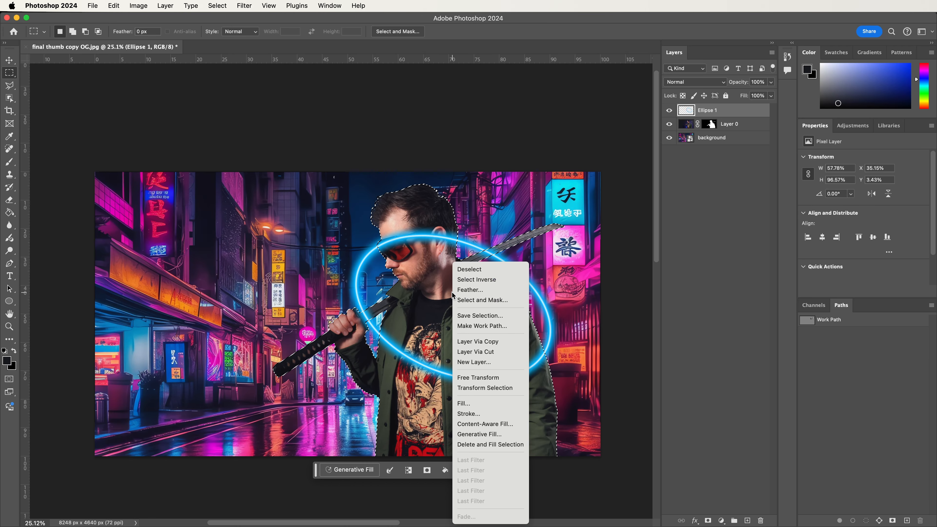
click(470, 279)
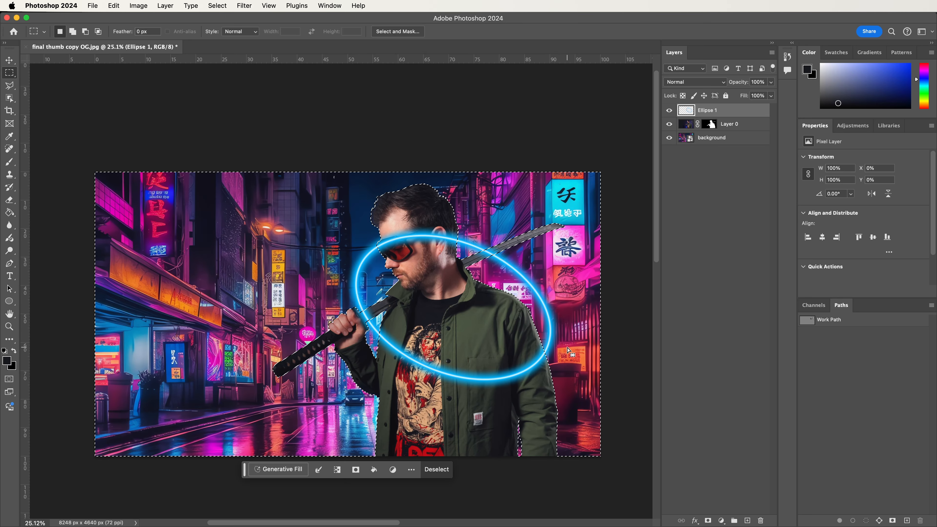
click(707, 520)
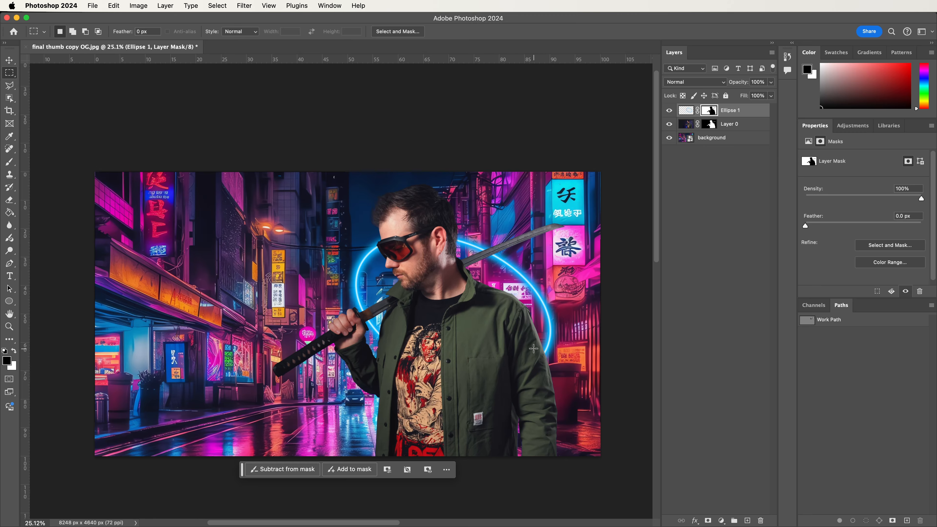
Paint white on the Ellipse 1 mask with a 600 px soft brush to reveal the ring's lower curve across the man's torso.
key(b)
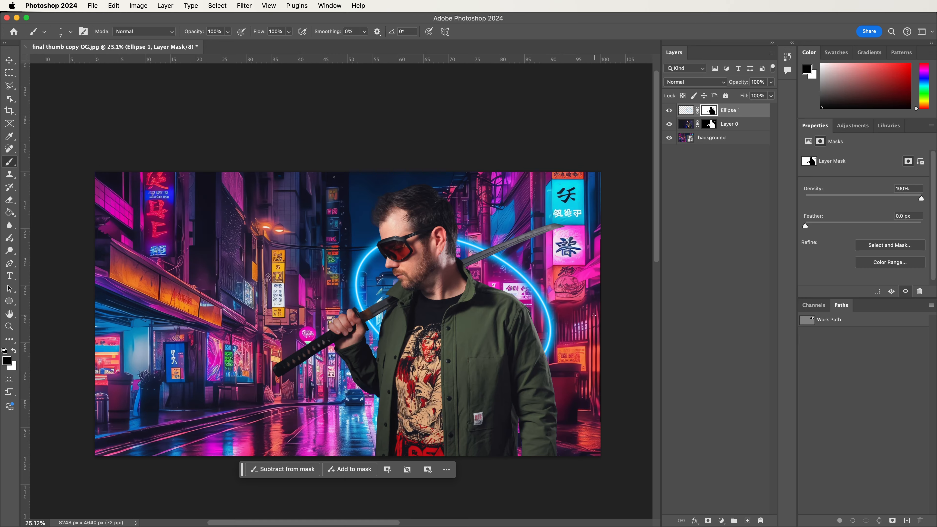
key(bracketright)
key(bracketright)
key(bracketright)
key(bracketright)
key(bracketright)
key(bracketright)
key(bracketright)
key(bracketright)
key(bracketright)
key(bracketright)
key(bracketright)
key(bracketright)
key(bracketright)
key(bracketright)
key(bracketright)
key(bracketright)
key(bracketright)
key(bracketright)
key(bracketright)
key(bracketright)
key(bracketleft)
key(bracketleft)
key(bracketleft)
key(bracketleft)
key(bracketleft)
key(x)
mouse_move(381, 335)
mouse_down()
mouse_move(446, 370)
mouse_move(513, 373)
mouse_move(450, 381)
mouse_move(526, 372)
mouse_move(550, 355)
mouse_up()
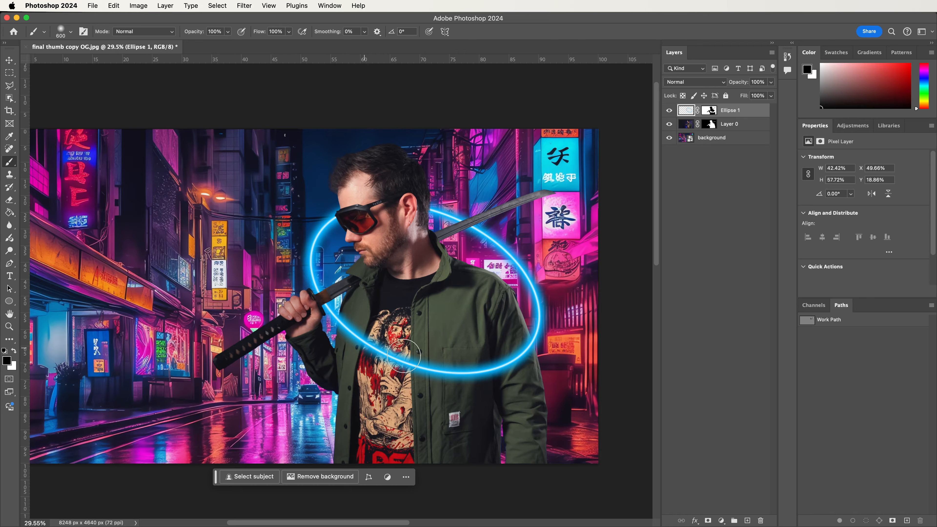
Examine the masked ring around the man's torso, neck and sword, both up close and across the whole image.
scroll(413, 369, up, 3)
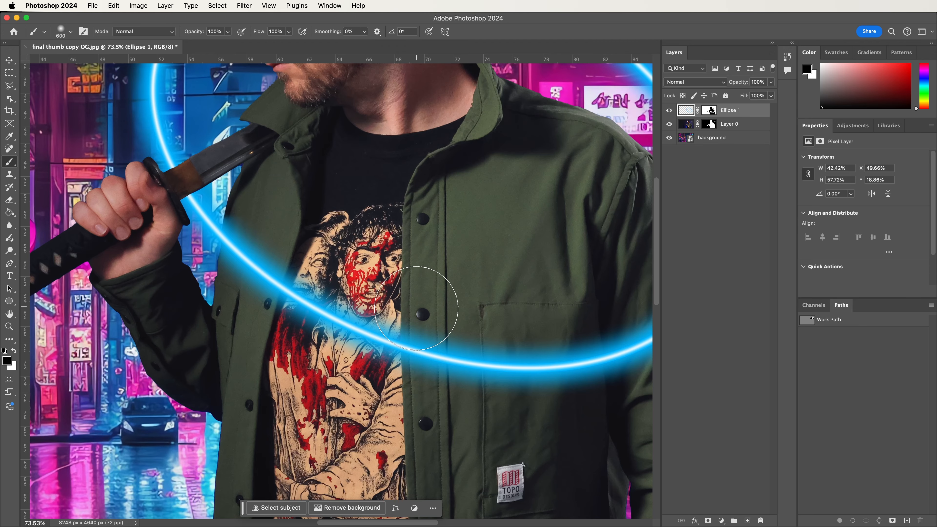
scroll(442, 325, down, 1)
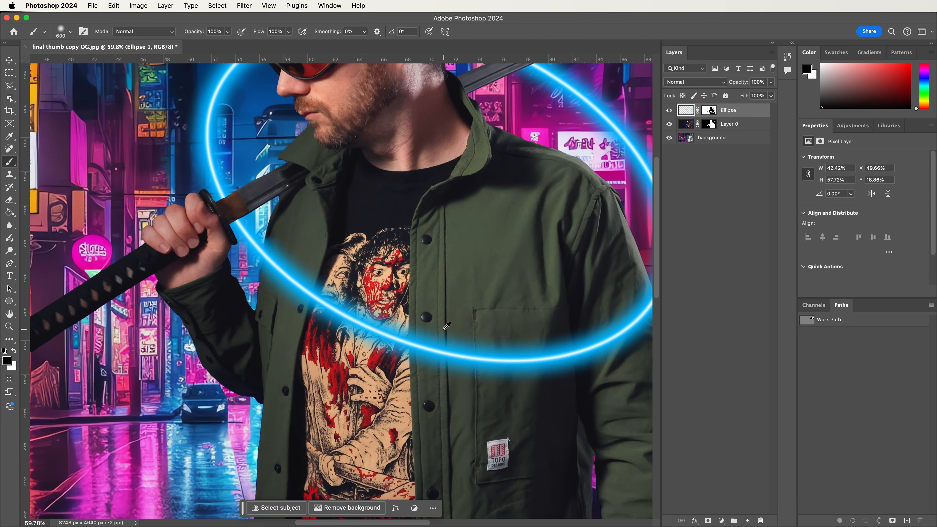
scroll(446, 325, down, 3)
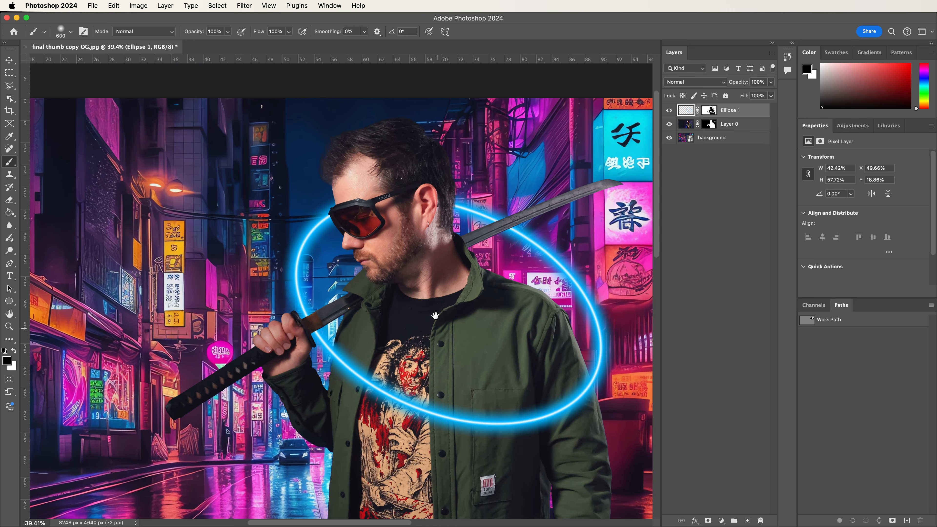
drag(435, 315, 415, 249)
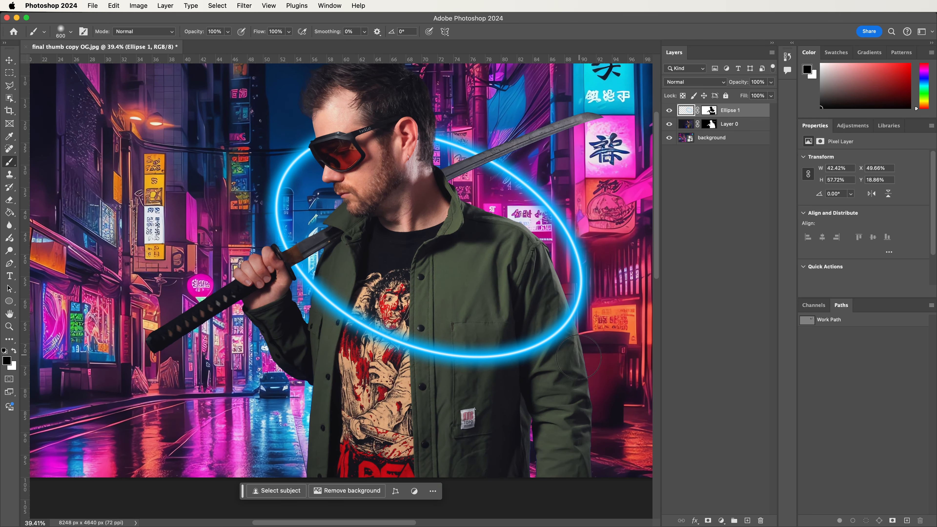
scroll(627, 399, down, 1)
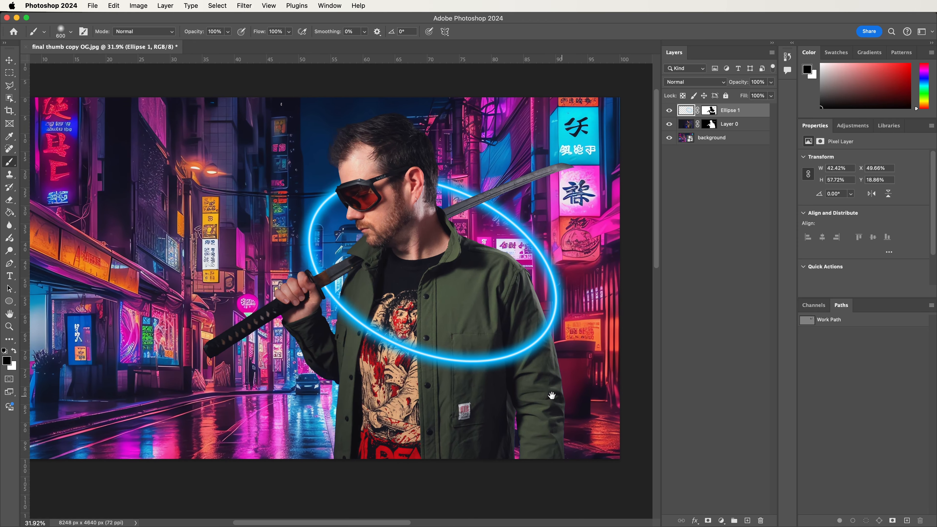
scroll(558, 389, down, 1)
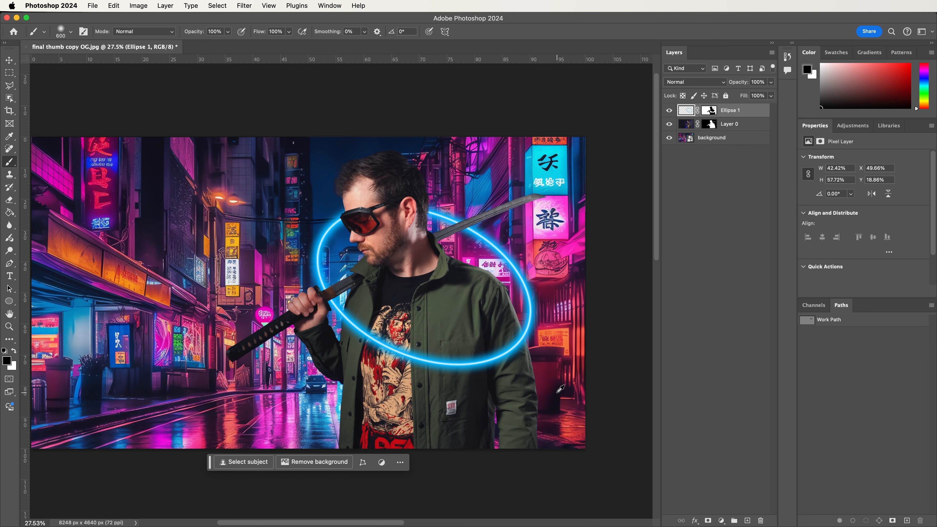
scroll(521, 348, down, 2)
scroll(521, 348, up, 2)
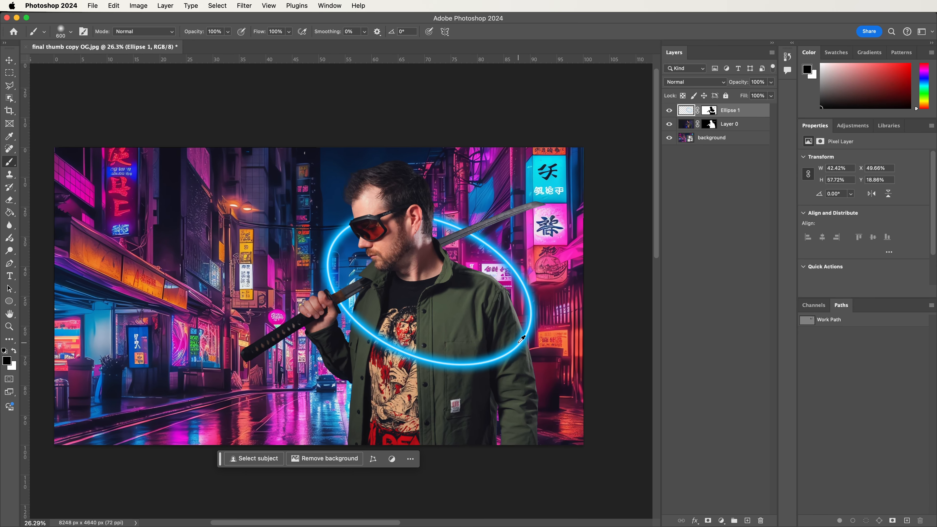
scroll(505, 354, left, 2)
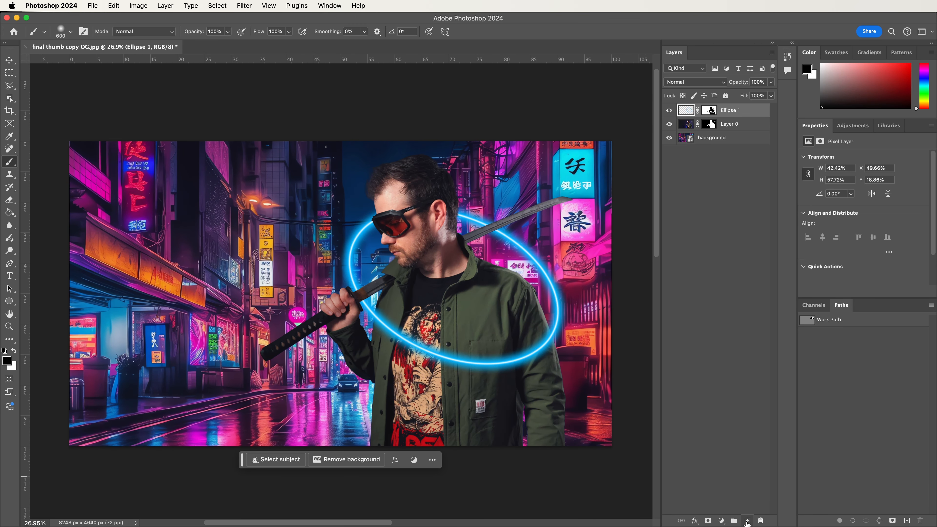
Add a new layer named "reactive lighting top" above Ellipse 1 and set its blend mode to Screen.
click(747, 520)
double_click(706, 110)
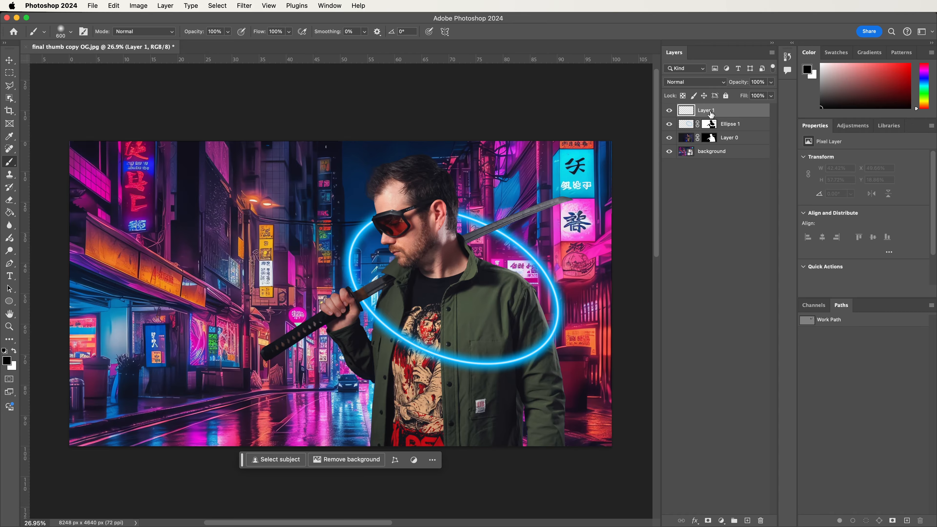
text(reactive lighting top)
click(695, 82)
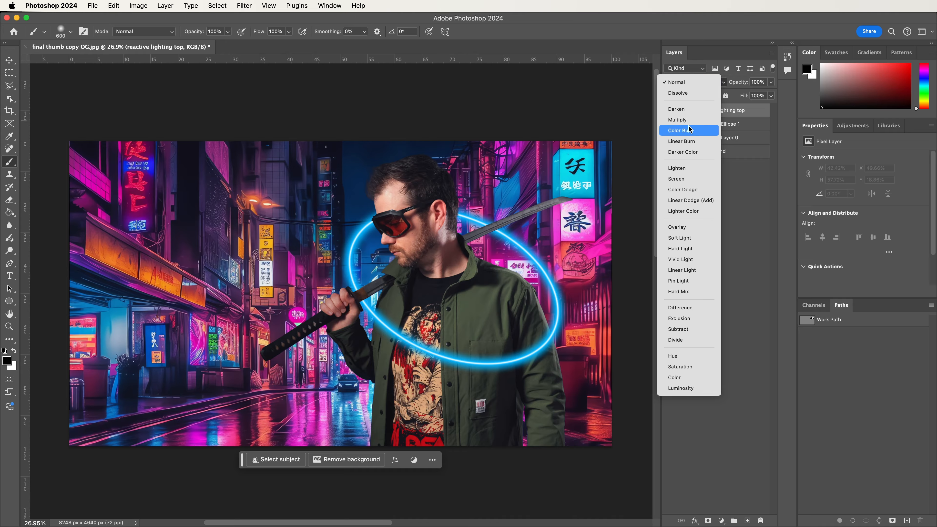
click(688, 179)
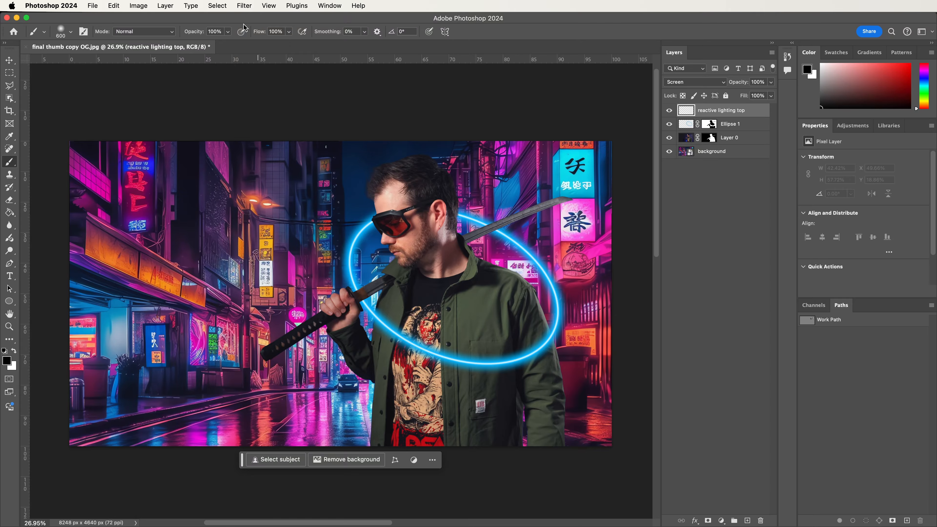
Set up the soft round brush with 0% hardness and 50% flow.
click(60, 32)
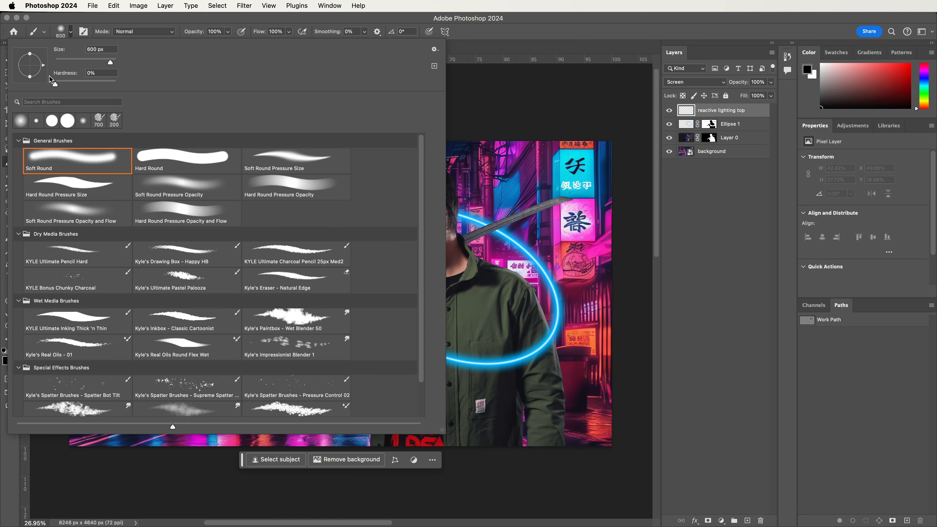
click(100, 73)
key(Return)
click(283, 32)
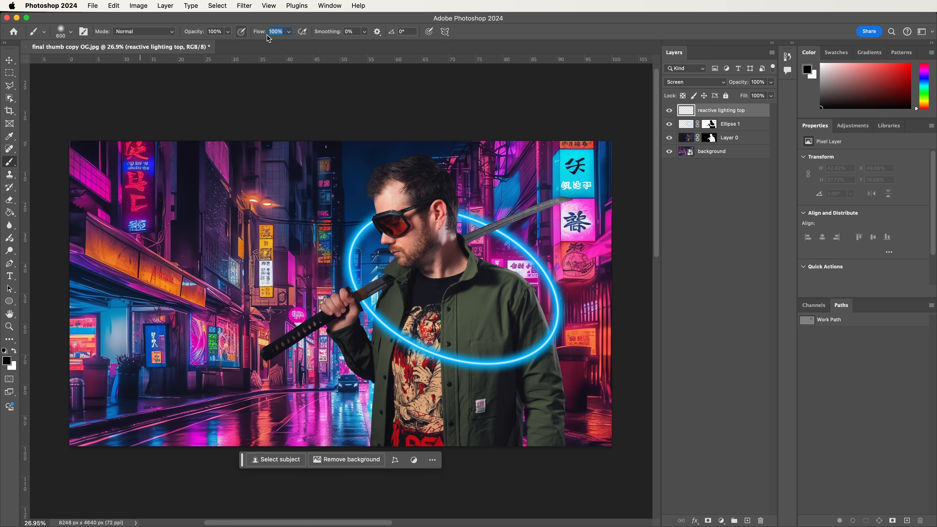
text(50)
key(Return)
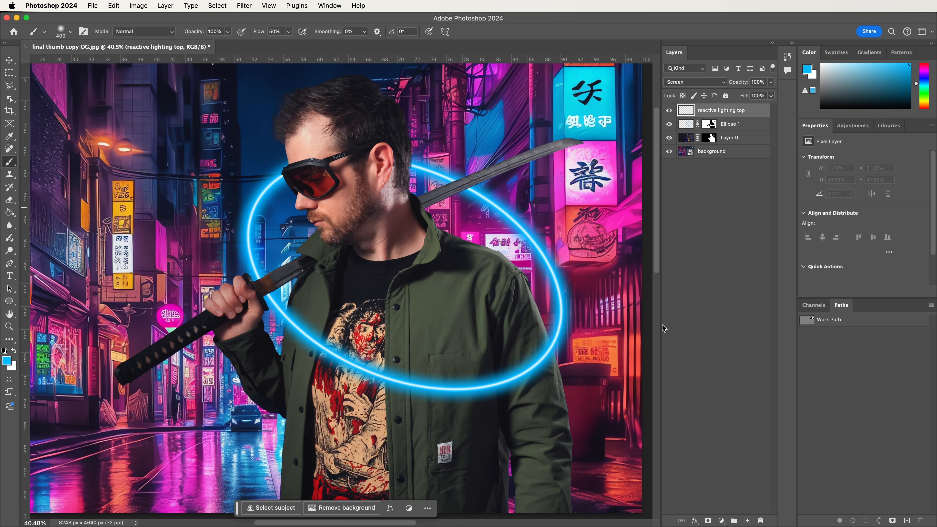
Load Layer 0's mask as a selection around the man and set the brush opacity to 25%.
super+click(709, 138)
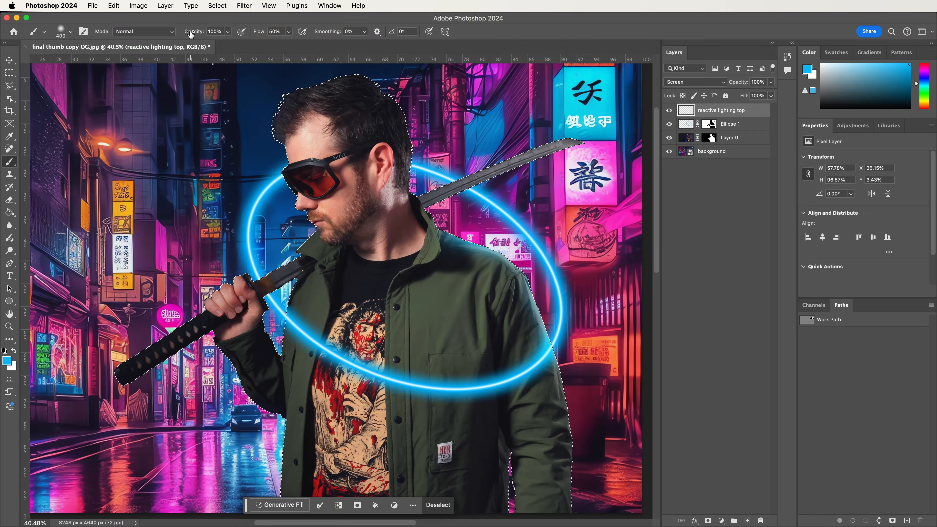
click(221, 31)
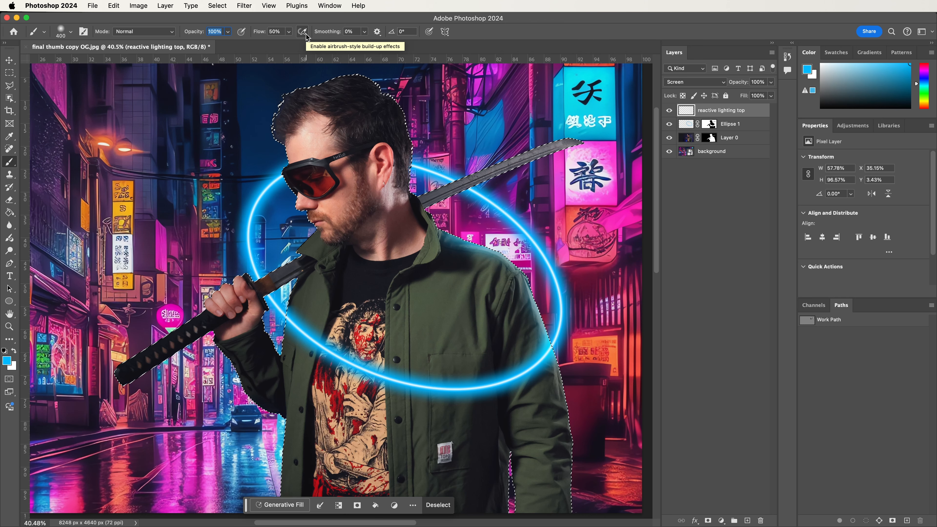
text(25)
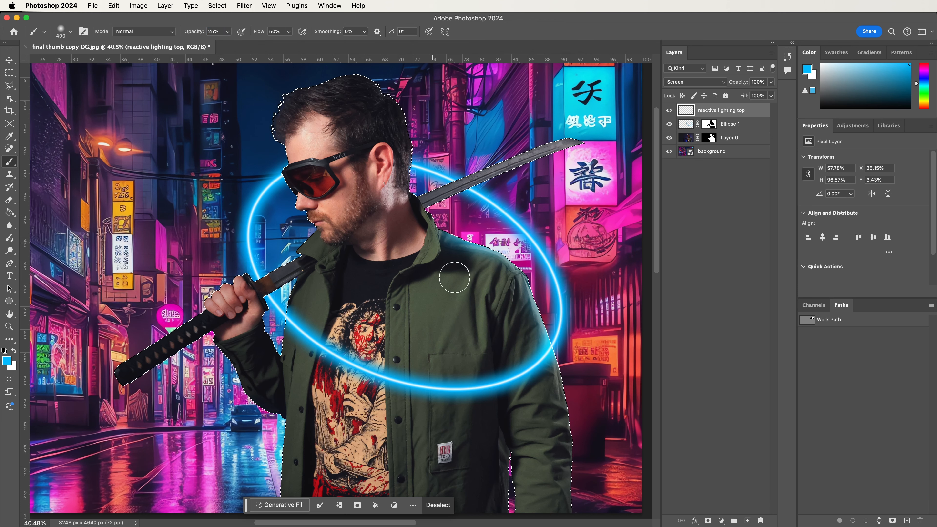
Dab blue light along the ring's lower curve over the jacket and shirt with the brush enlarged to 1000 px.
key(bracketright)
key(bracketright)
key(bracketright)
click(519, 367)
click(519, 366)
click(520, 367)
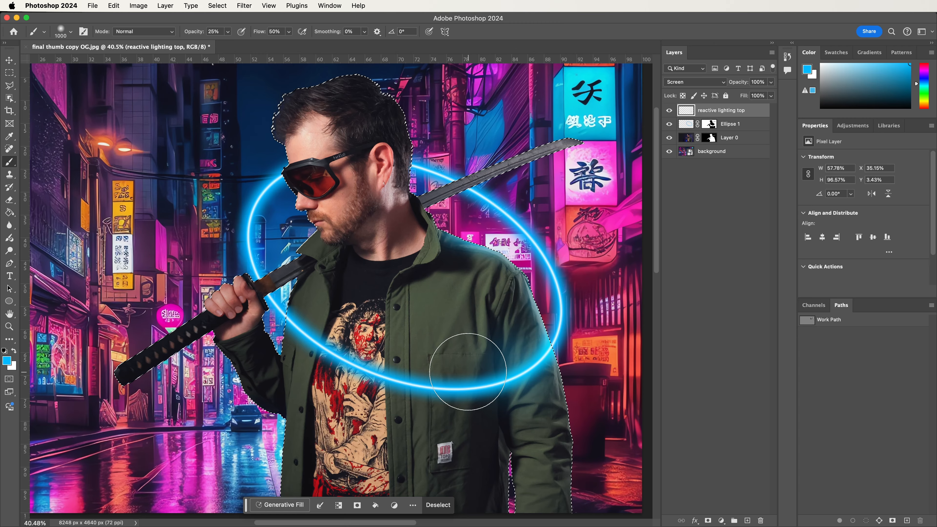
click(475, 379)
click(435, 380)
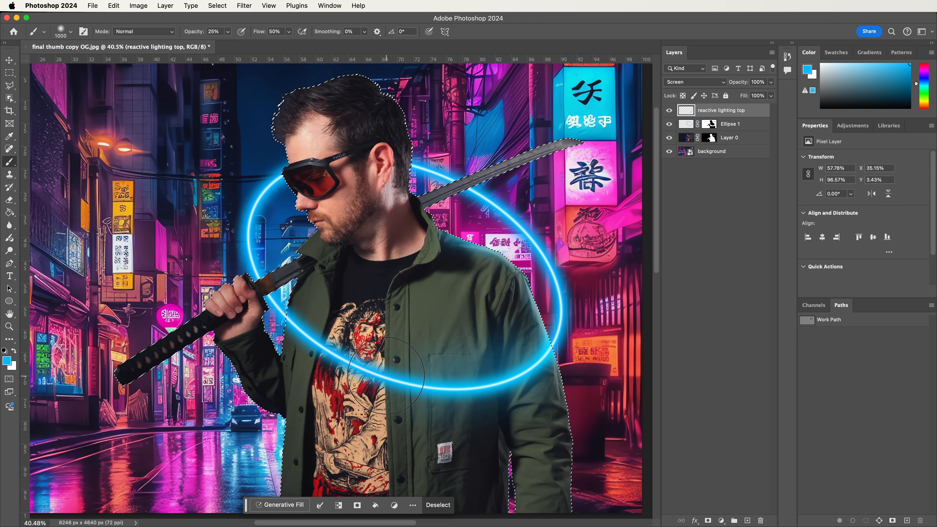
click(385, 376)
click(356, 365)
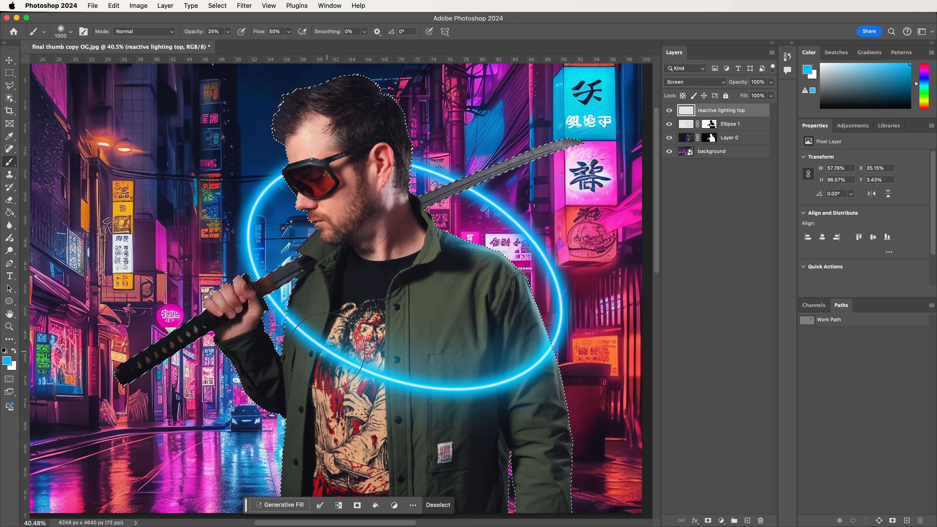
click(326, 351)
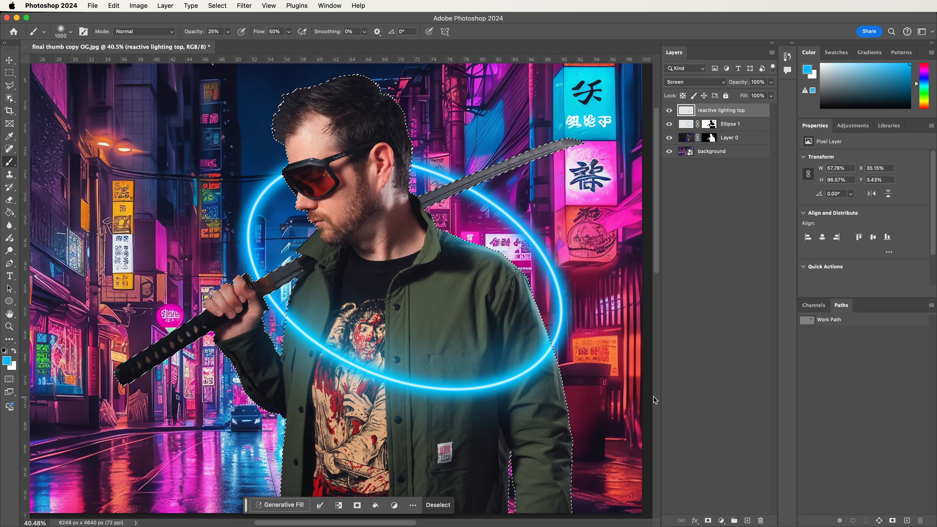
Dab blue light onto the man's neck and raised sleeve with the brush reduced to 600 px and 500 px.
click(374, 237)
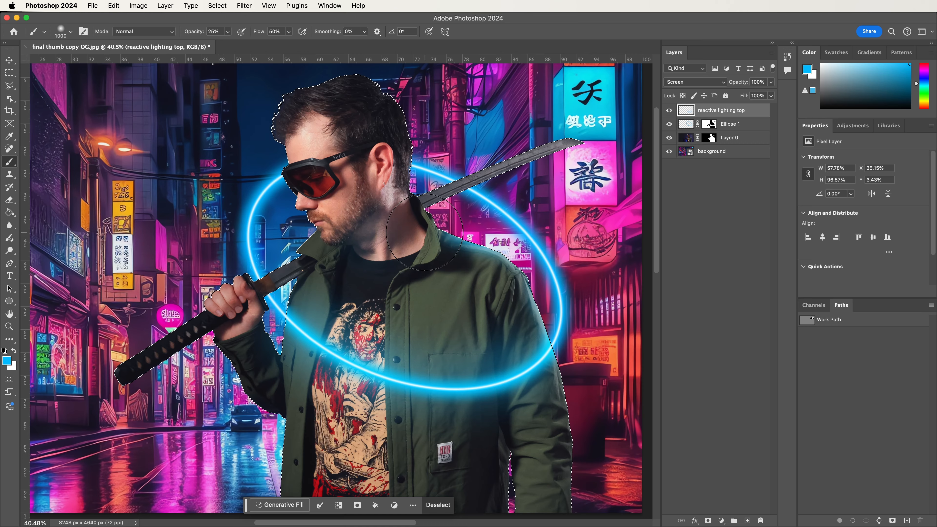
key(bracketleft)
key(bracketleft)
key(bracketleft)
key(bracketleft)
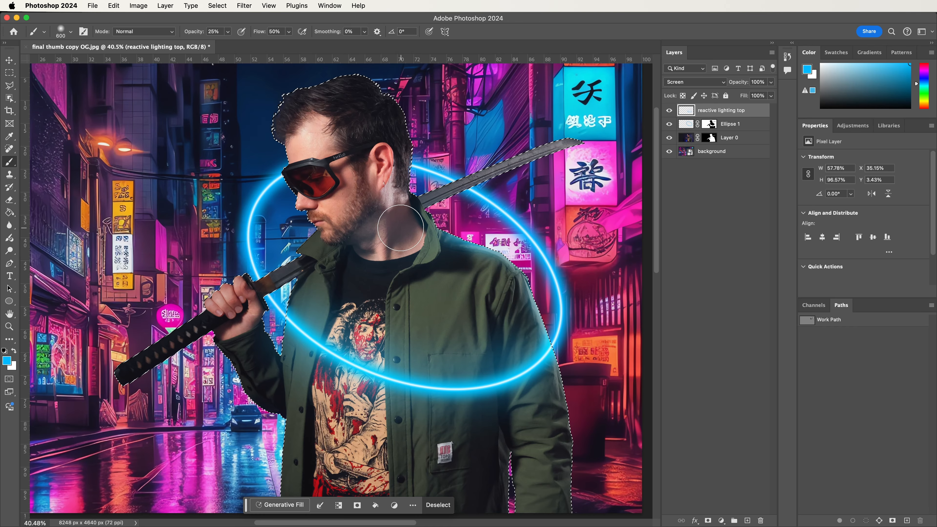
click(401, 228)
key(bracketleft)
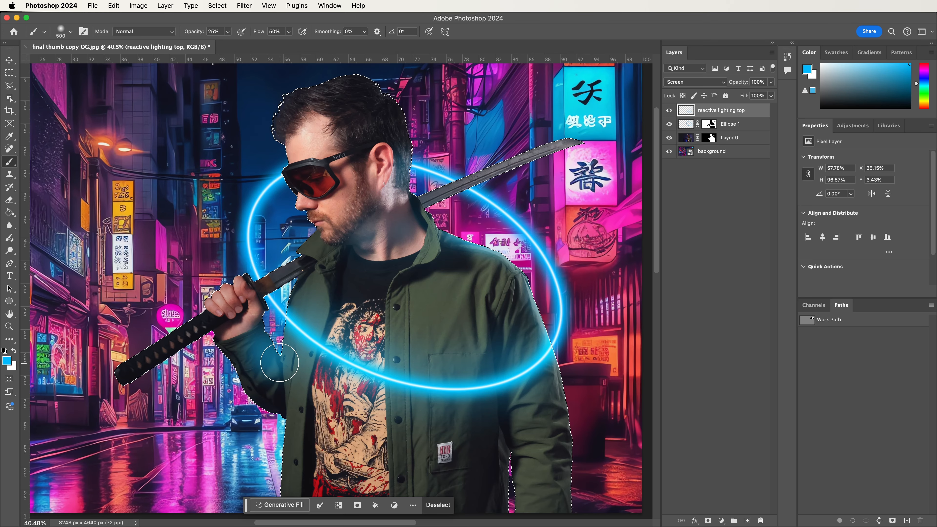
scroll(306, 211, down, 1)
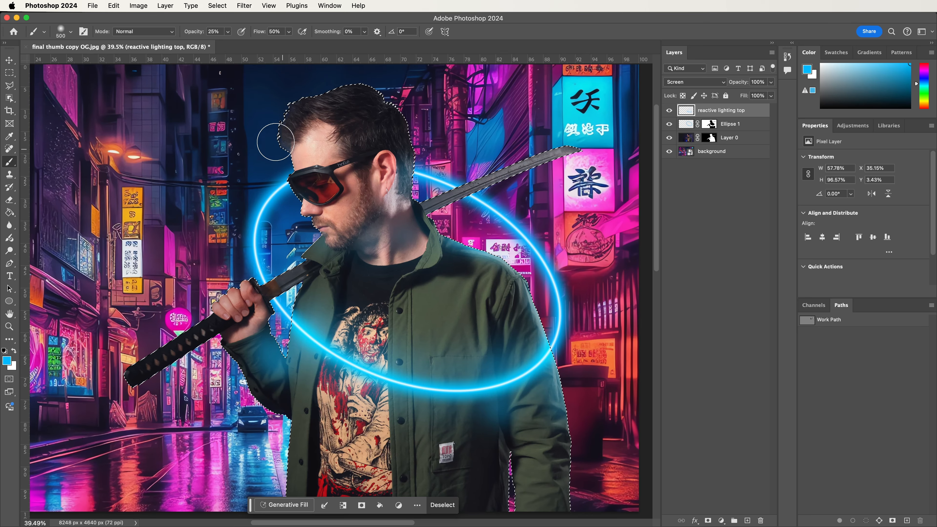
scroll(502, 335, down, 2)
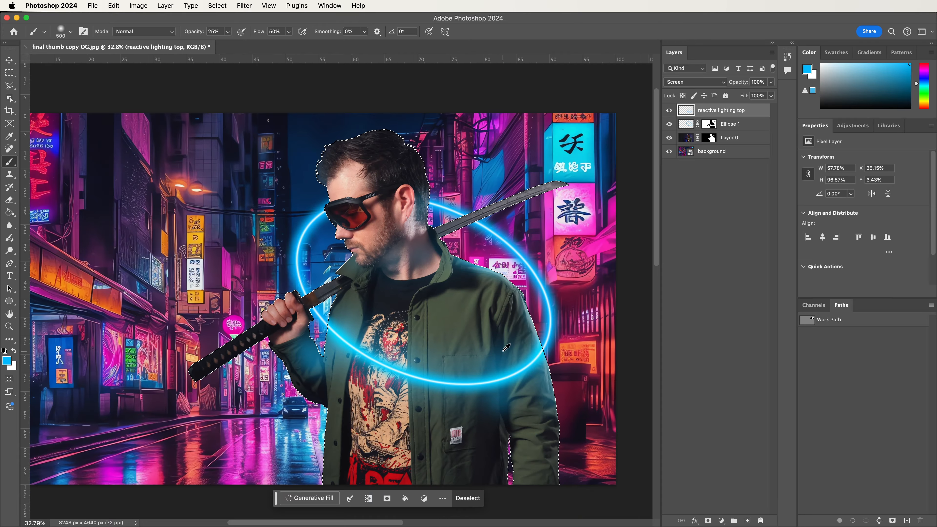
drag(522, 402, 478, 393)
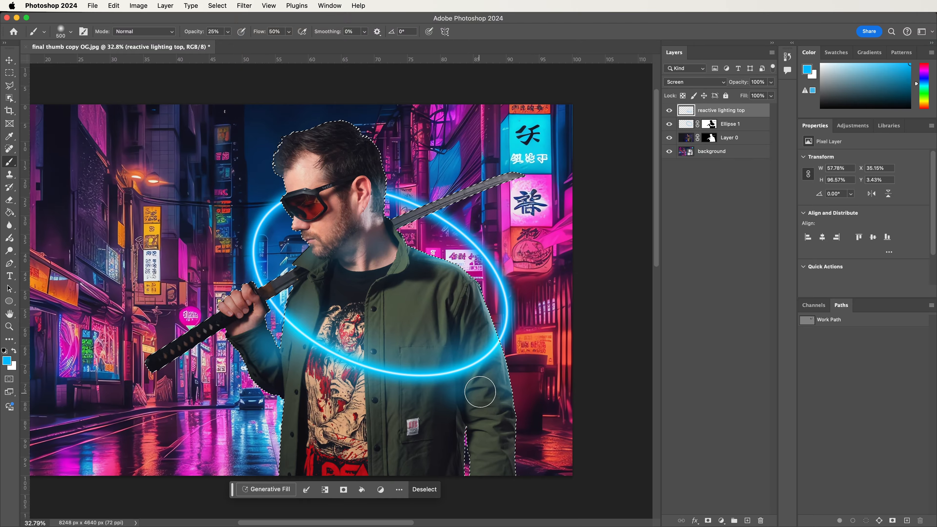
scroll(539, 365, down, 1)
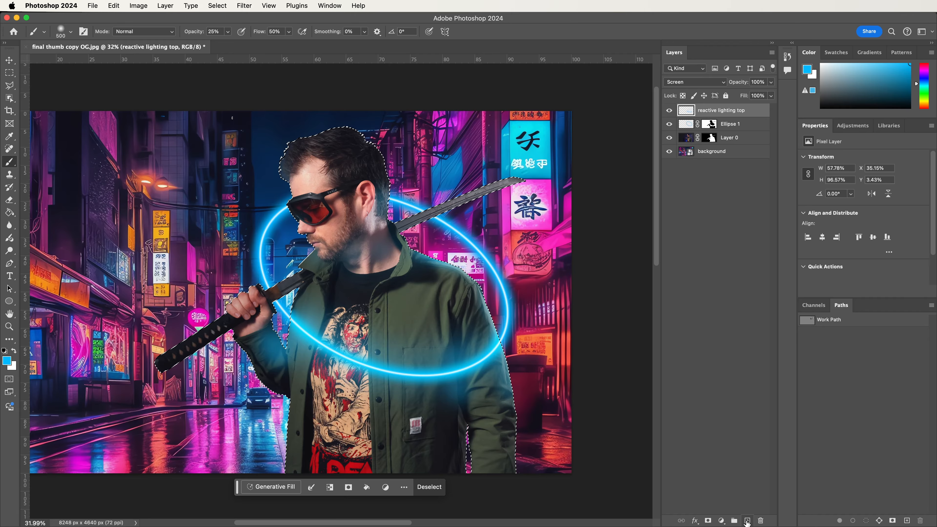
Add a new layer named "reactive lighting back" and set its blend mode to Screen.
click(747, 521)
click(688, 82)
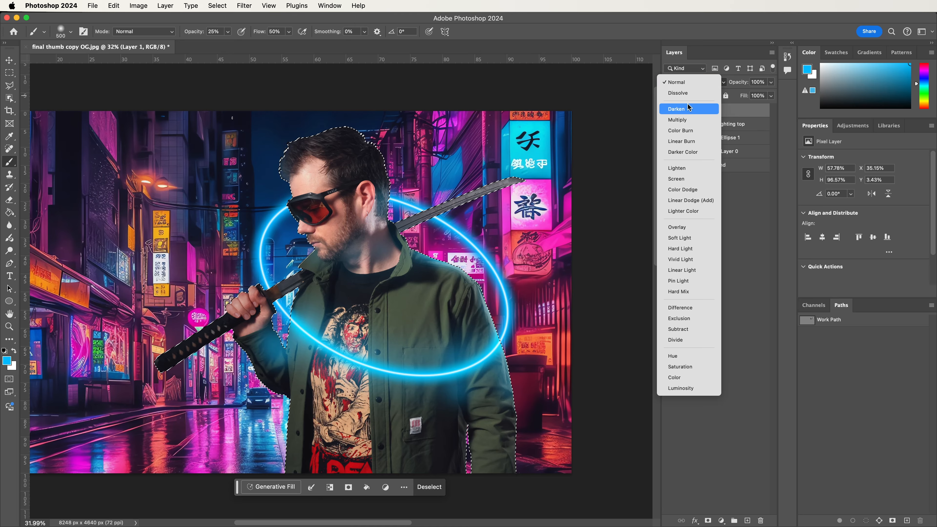
click(678, 179)
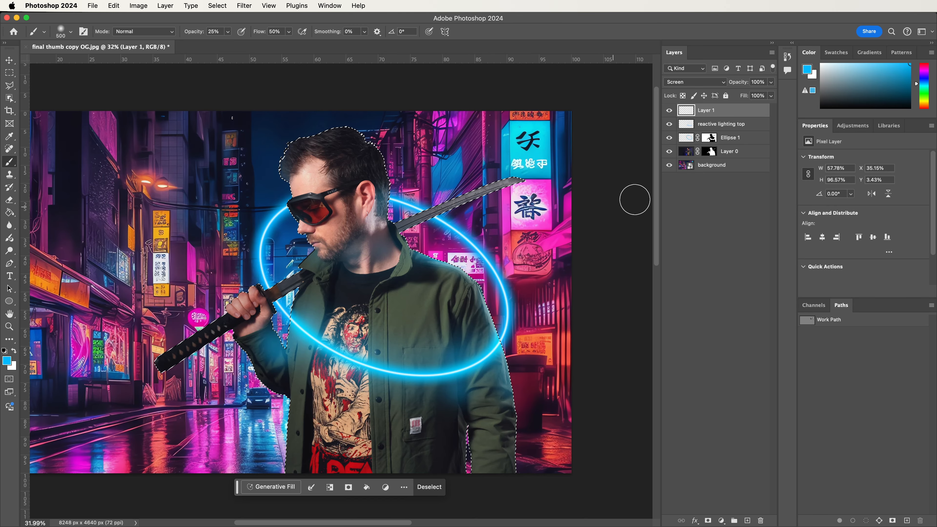
double_click(706, 110)
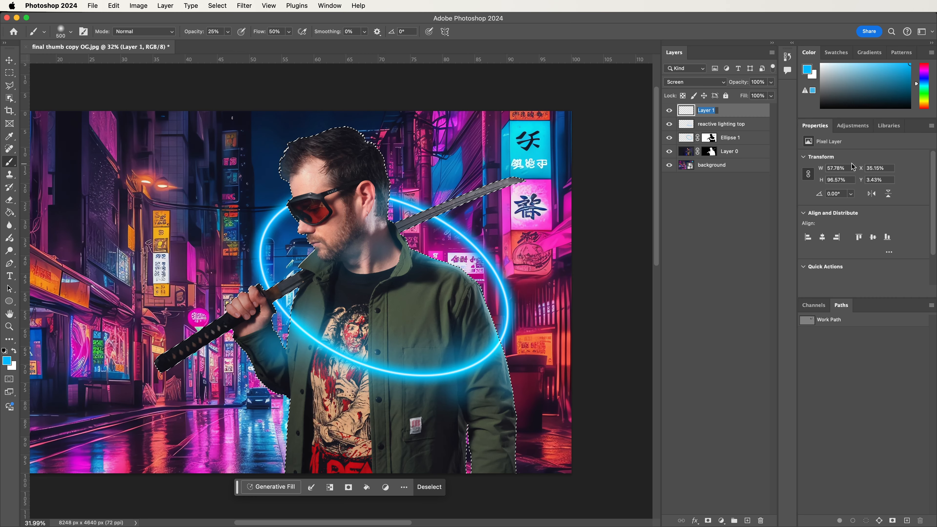
text(reactive light)
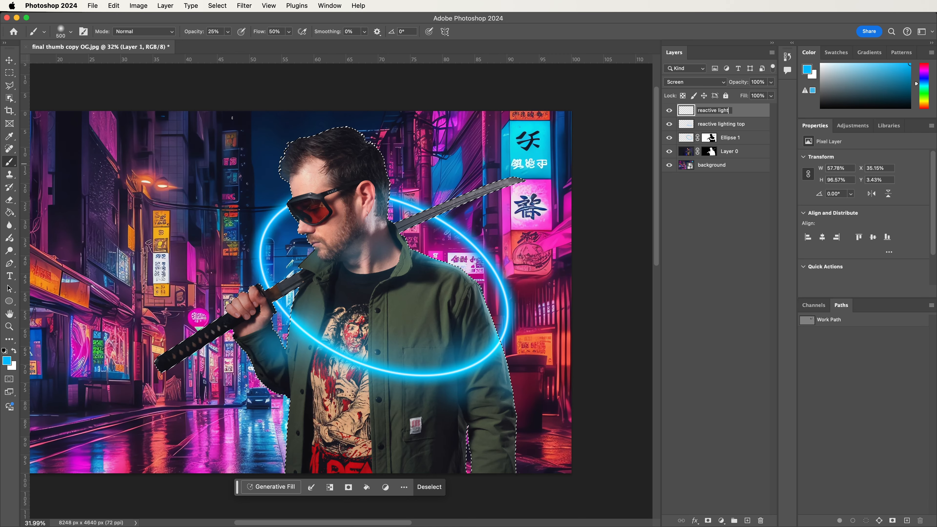
text(ing back)
key(Return)
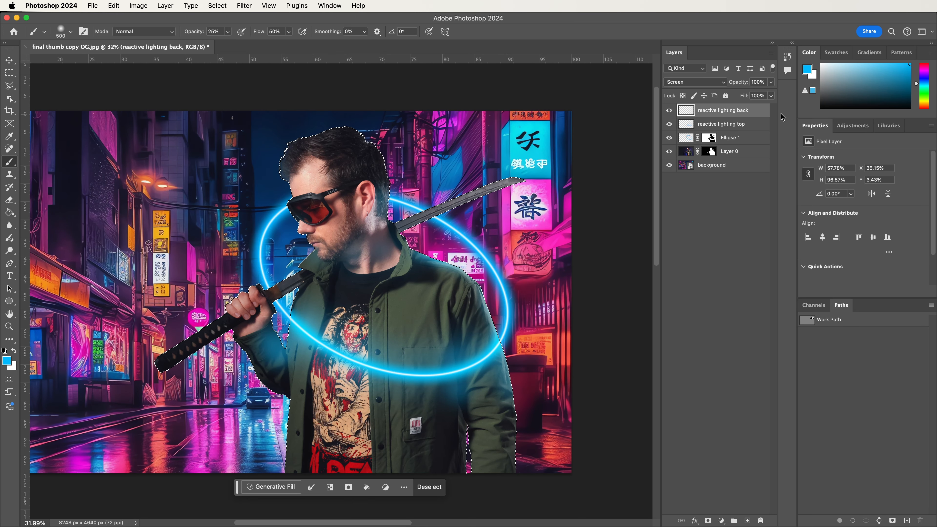
Move the "reactive lighting back" layer directly beneath Layer 0 and clear the selection around the man.
drag(753, 112, 749, 136)
drag(744, 161, 744, 163)
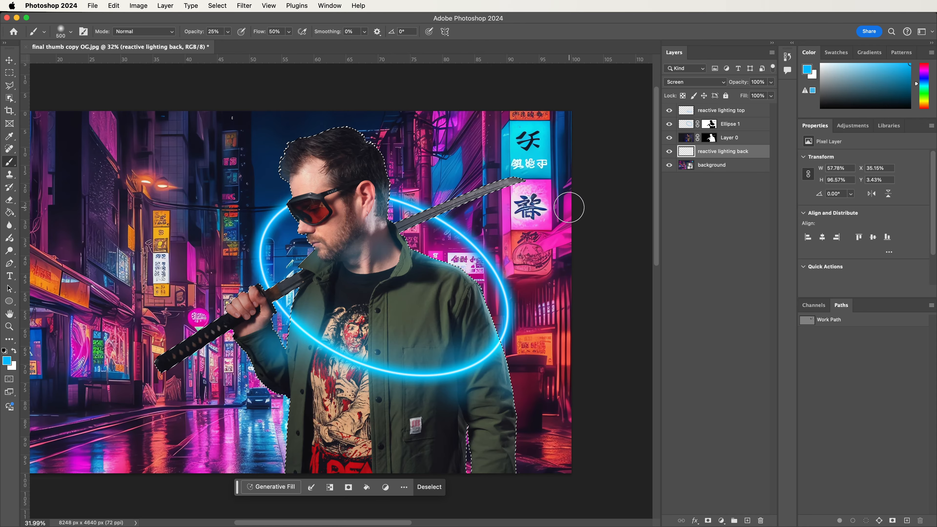
key(super+d)
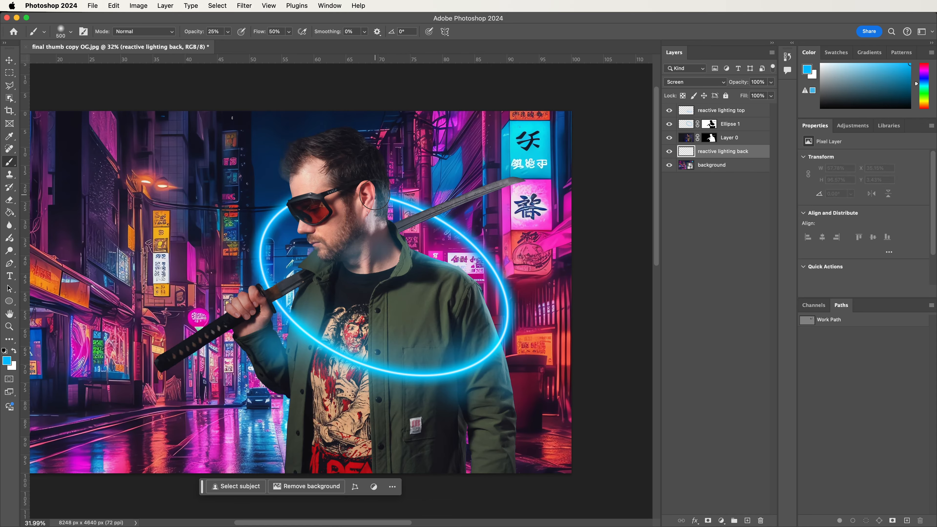
Paint a soft blue glow behind the man's head, face and neck with the 500 px brush.
click(289, 203)
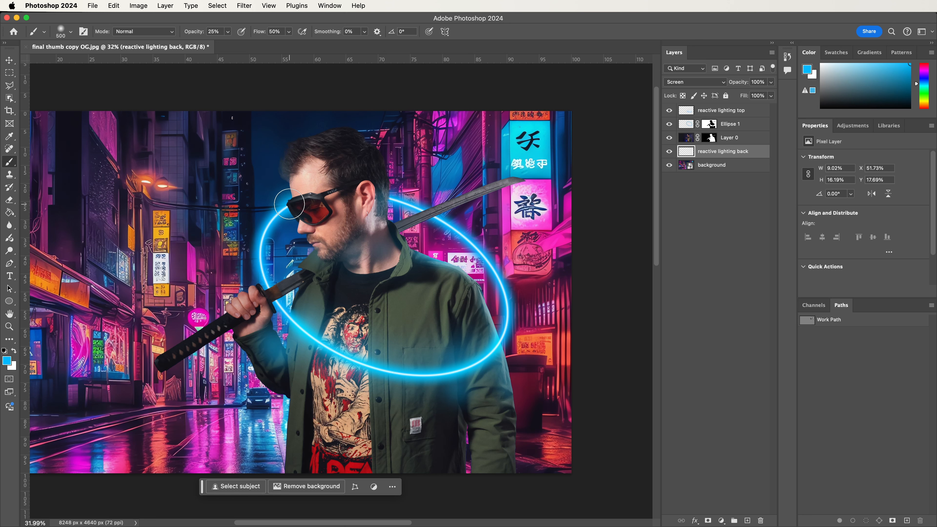
click(382, 197)
click(383, 196)
click(387, 182)
click(378, 179)
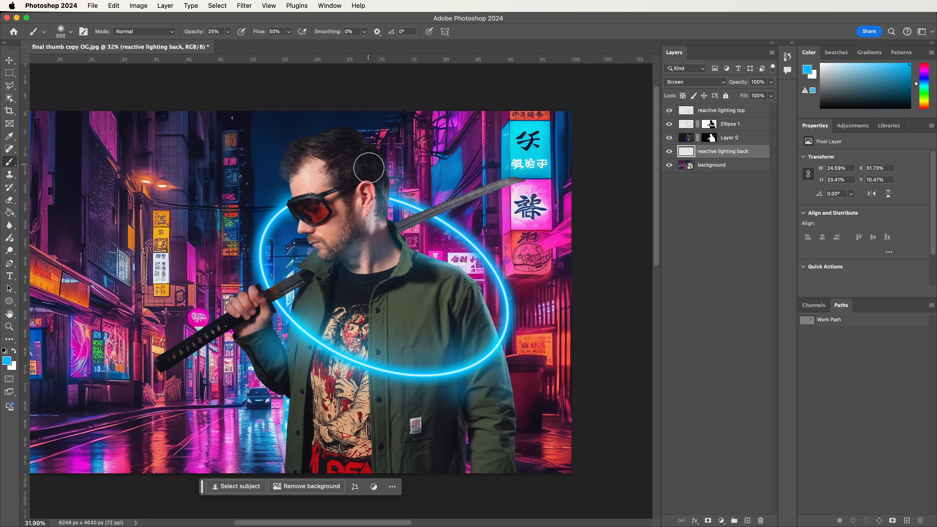
drag(353, 151, 323, 151)
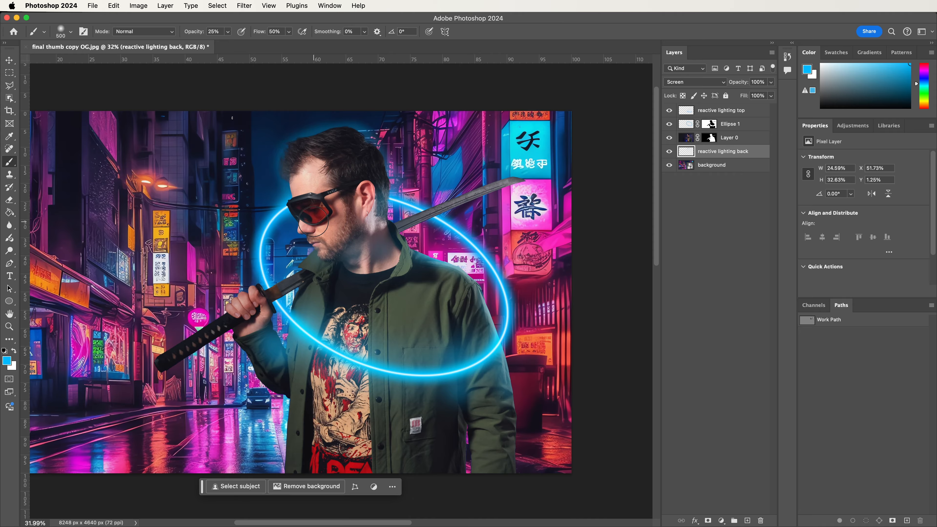
drag(315, 223, 318, 236)
Extend the blue glow behind the sword and the jacket's shoulder, adjusting the brush size and ending at 400 px.
key(bracketleft)
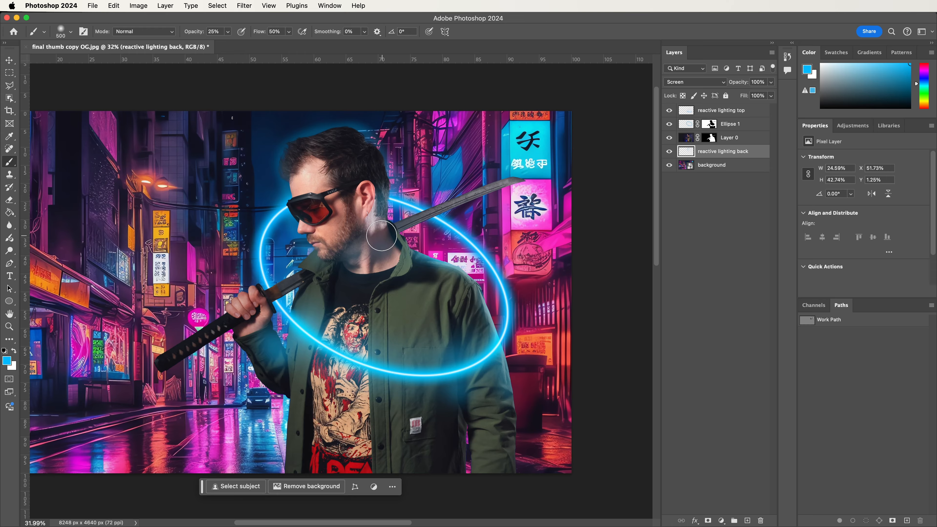
key(bracketleft)
key(bracketleft)
key(bracketright)
key(bracketright)
key(bracketright)
drag(442, 207, 506, 185)
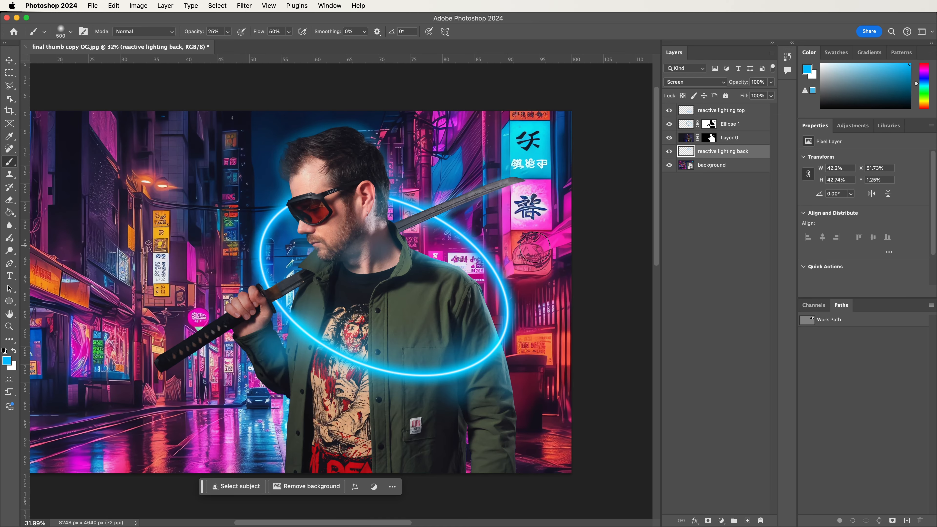
drag(511, 254, 495, 272)
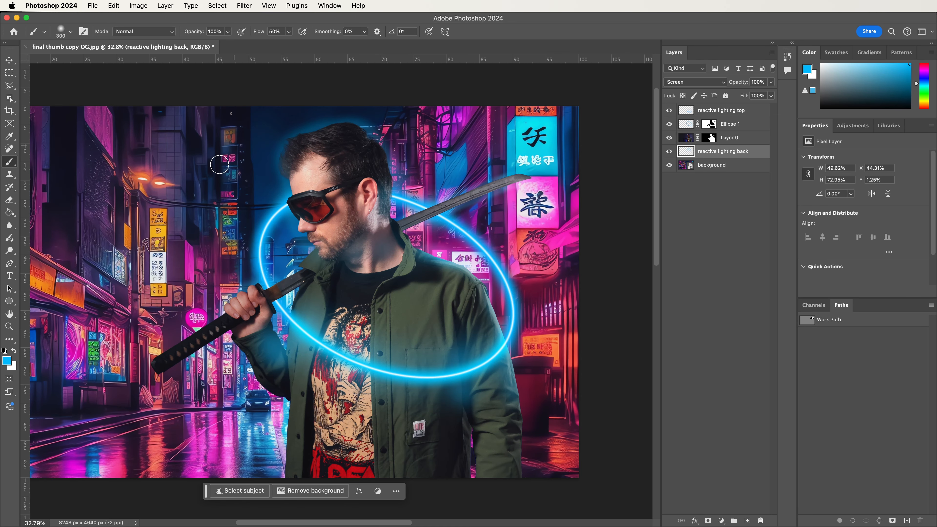
key(bracketright)
scroll(233, 324, down, 3)
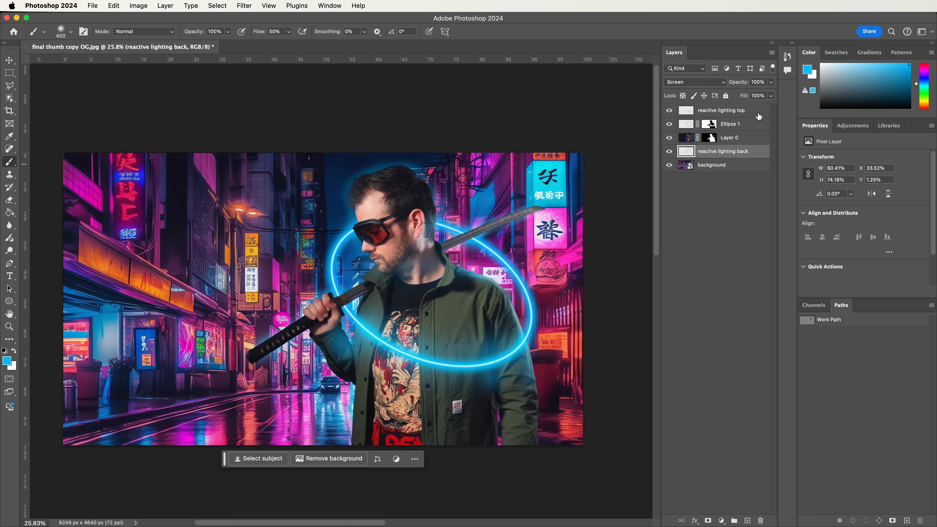
Add a Color Balance adjustment layer directly above Layer 0 and clip it to that layer.
click(721, 521)
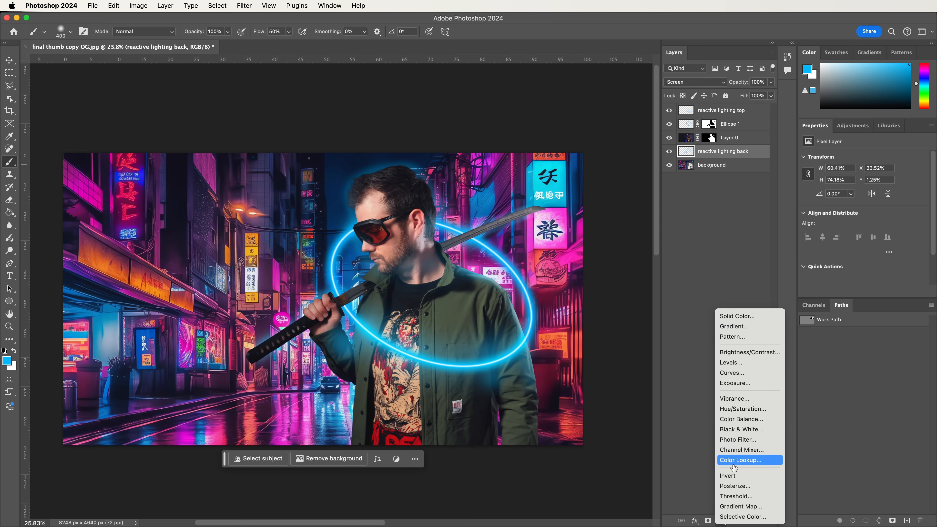
click(735, 421)
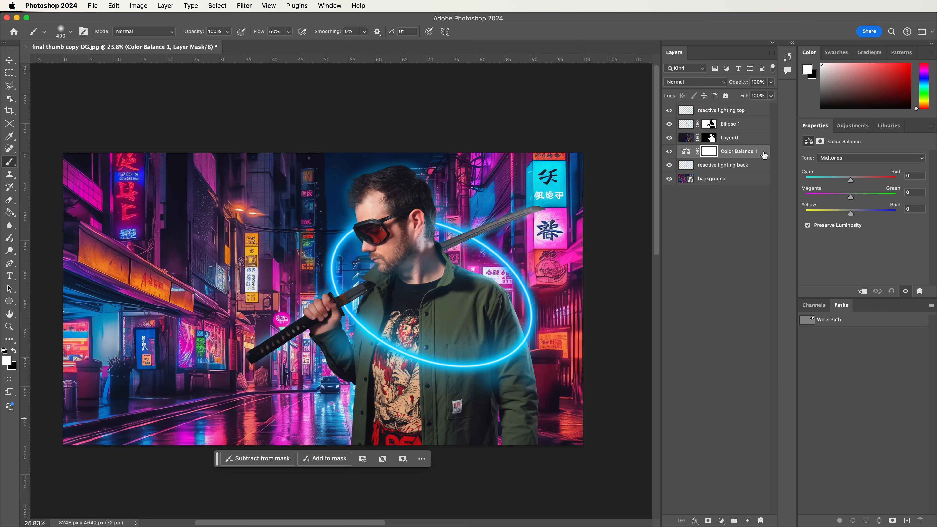
drag(764, 155, 760, 133)
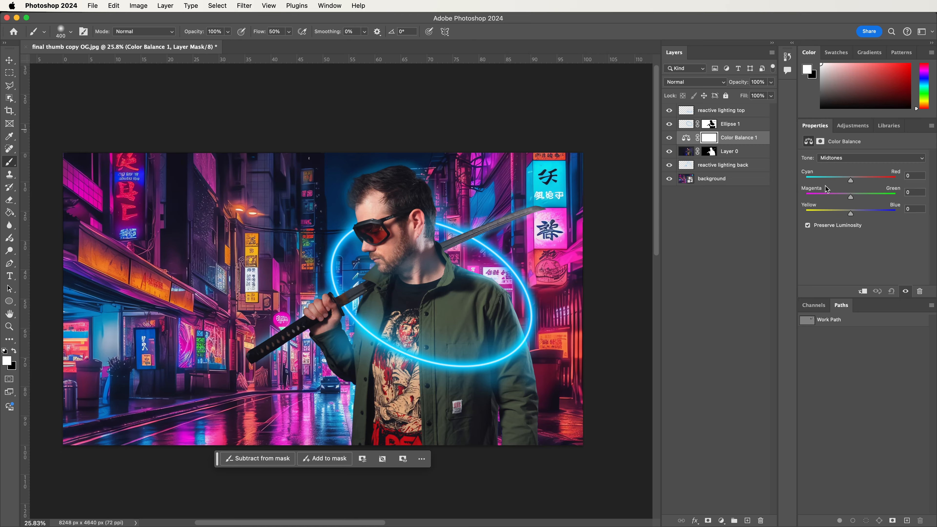
click(863, 292)
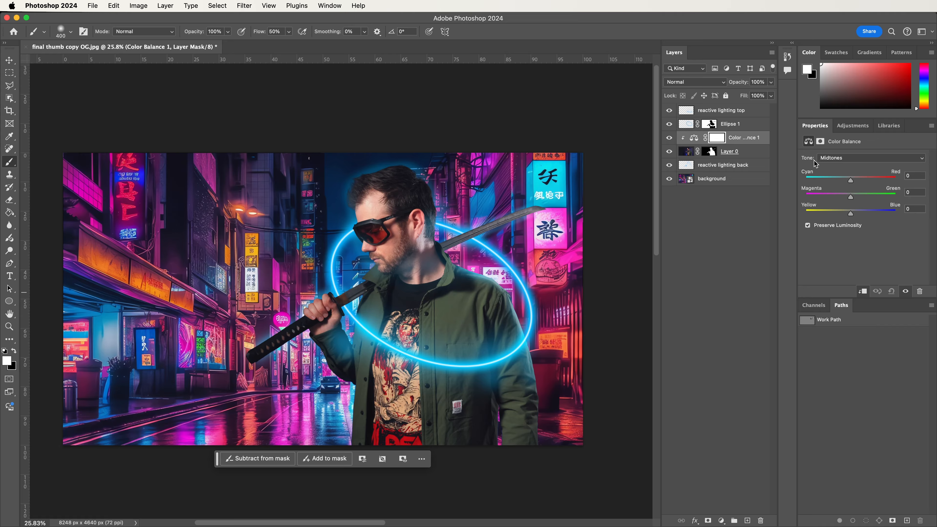
Shift the man's shadows in the Color Balance to Cyan/Red -13 and Yellow/Blue +19.
click(830, 158)
click(833, 149)
drag(850, 216, 858, 217)
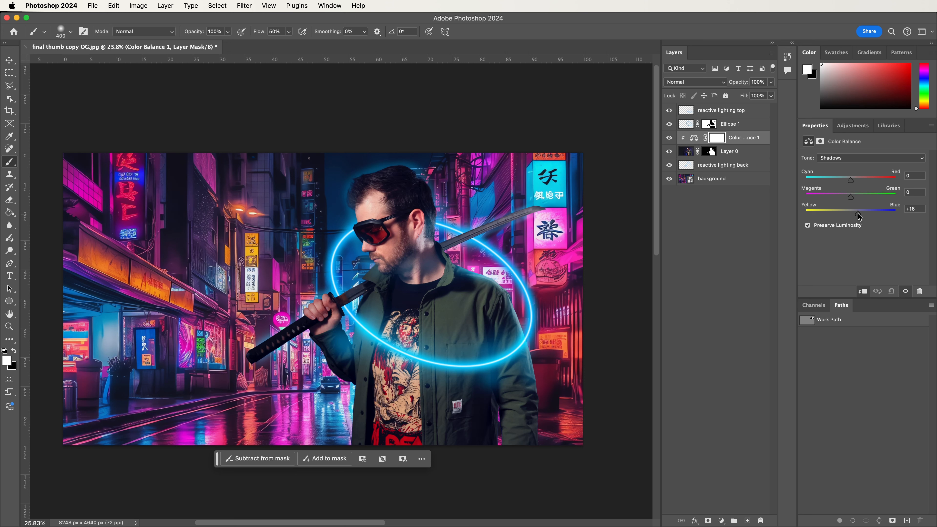
drag(850, 180, 845, 181)
Shift the man's highlights in the Color Balance to Cyan/Red +4 and Magenta/Green -29.
click(845, 159)
click(845, 180)
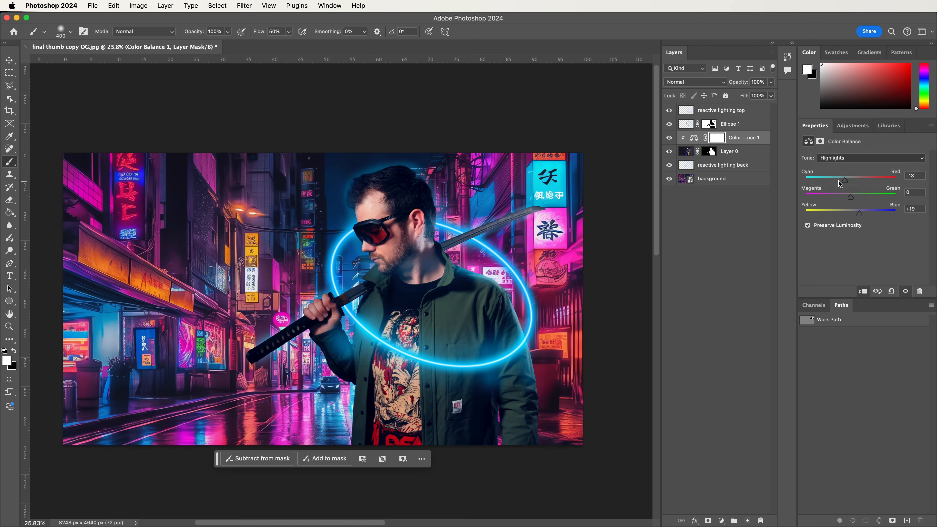
mouse_move(845, 180)
mouse_down()
mouse_move(841, 200)
mouse_move(852, 182)
mouse_up()
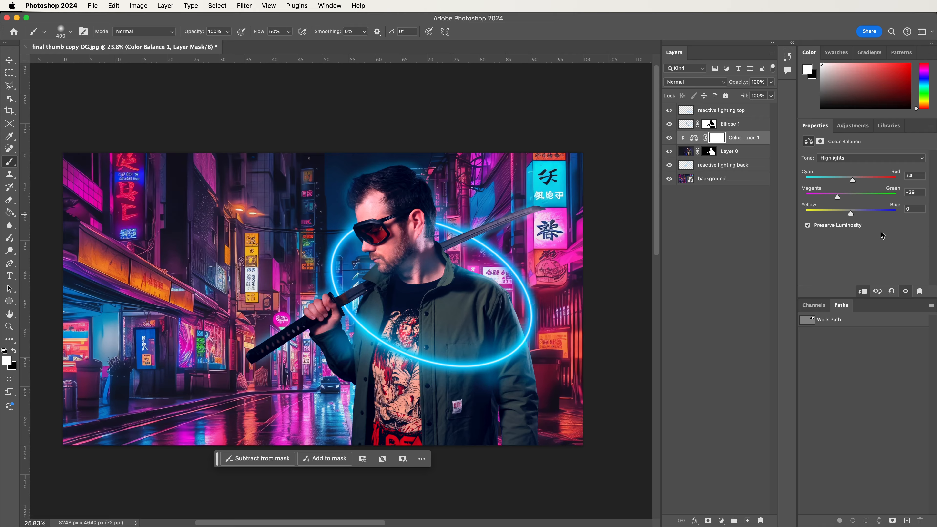
Start the Camera Raw Filter on Layer 0's image, apply the automatic light correction and set Exposure to +0.90.
click(685, 152)
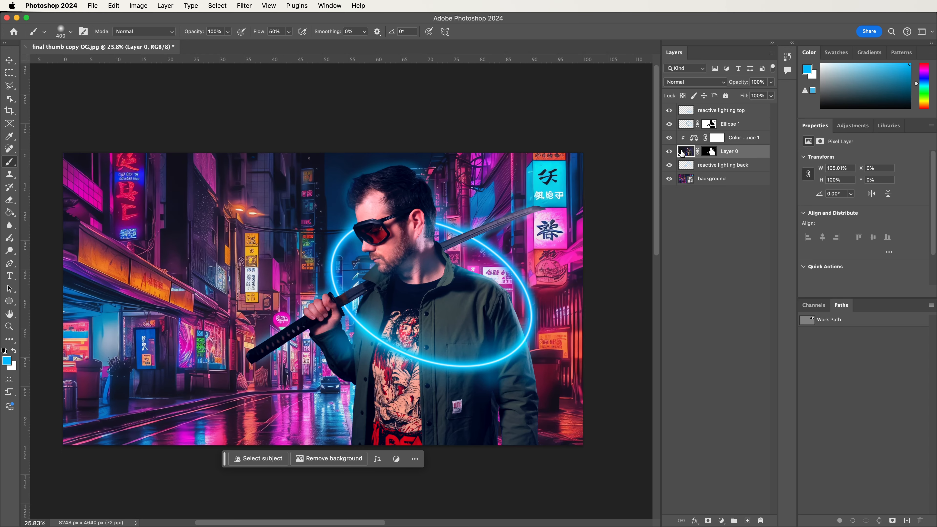
click(244, 6)
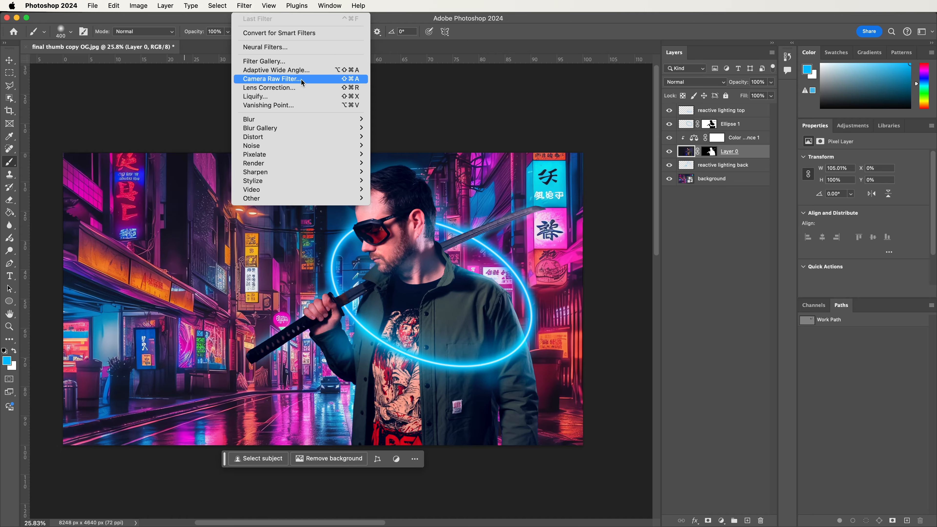
click(276, 81)
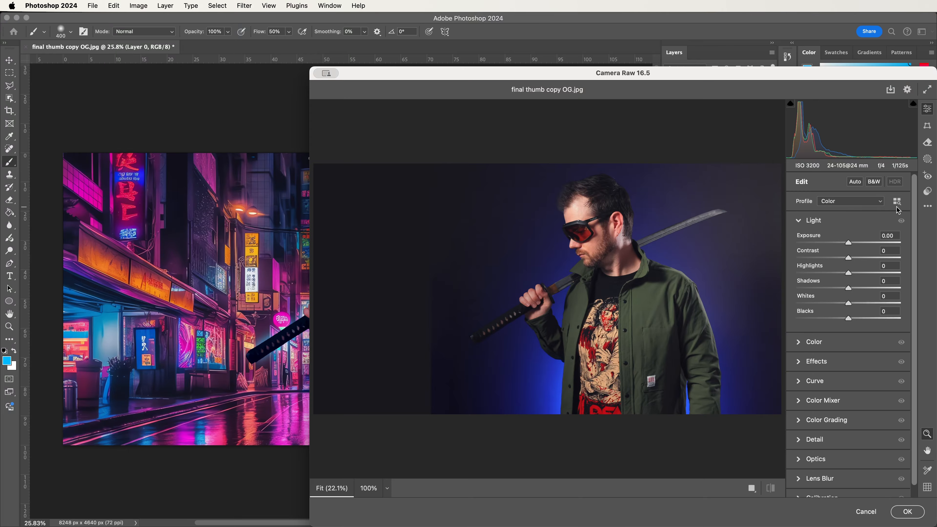
click(854, 182)
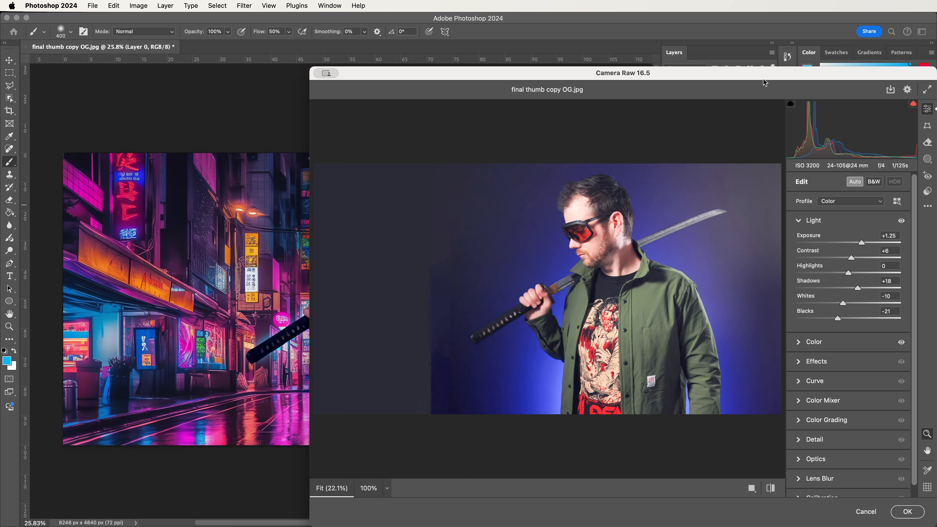
drag(770, 79, 641, 52)
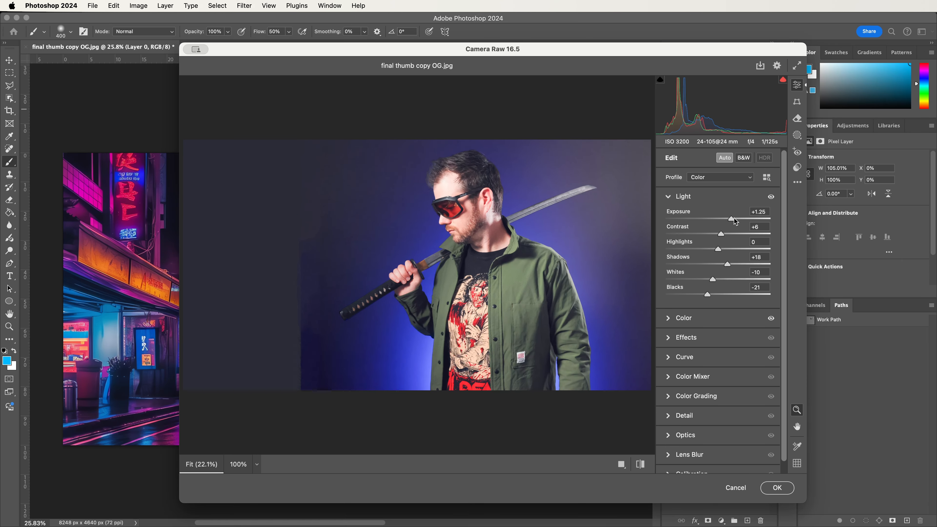
drag(731, 220, 727, 220)
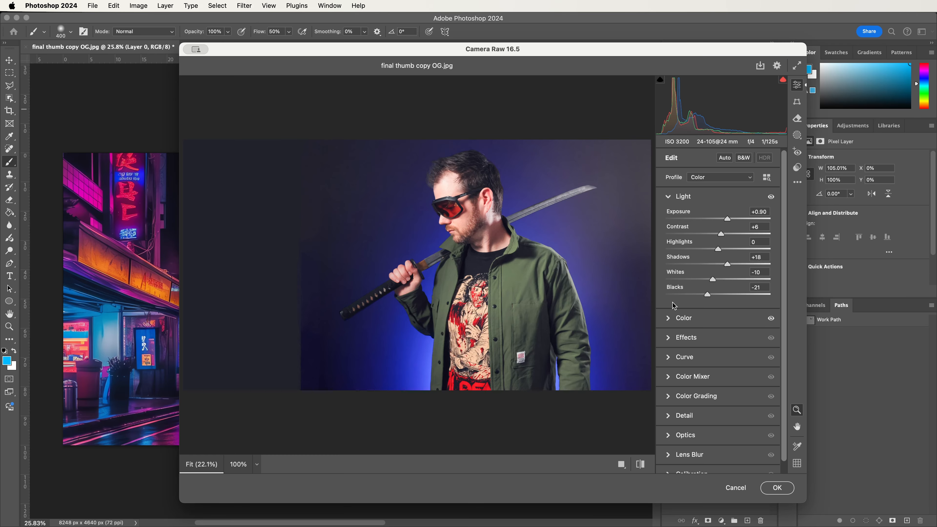
Set Clarity to +15 and Dehaze to +17, add some Sharpening, and apply the Camera Raw adjustments to Layer 0.
click(670, 341)
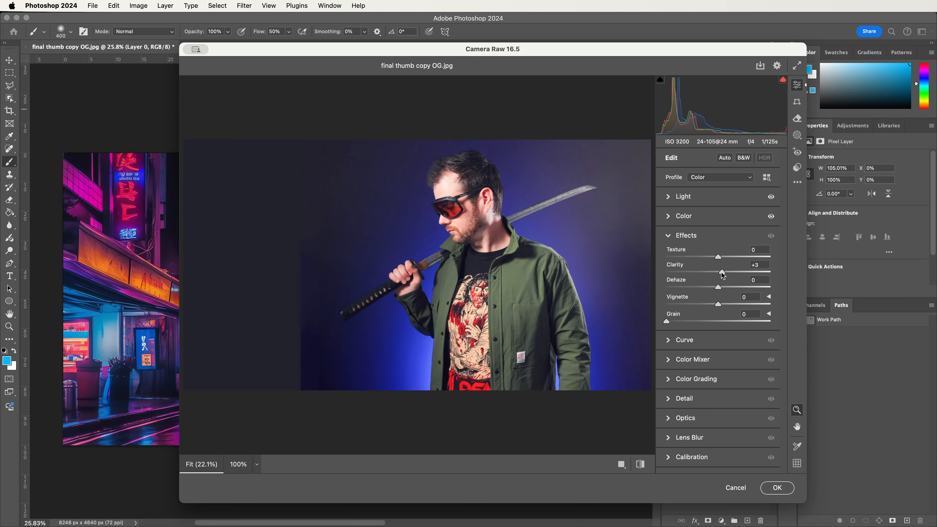
drag(718, 272, 727, 288)
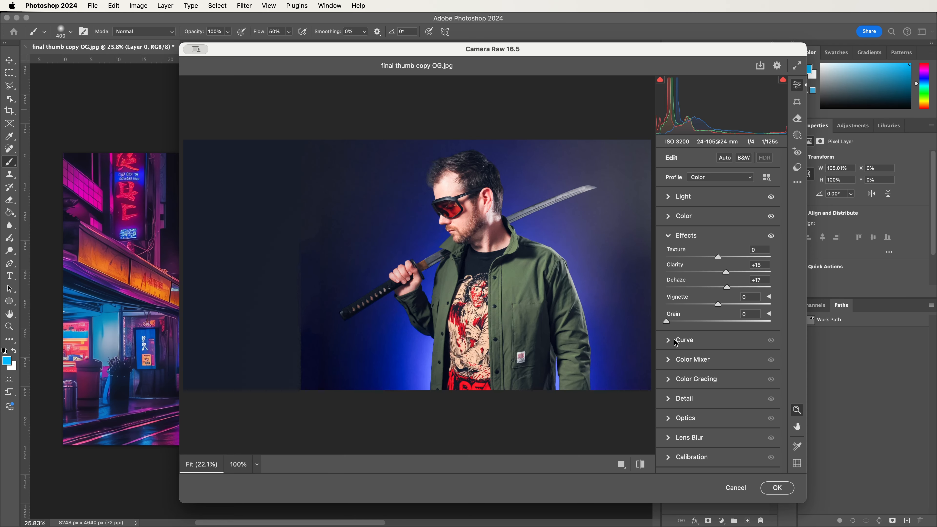
click(671, 399)
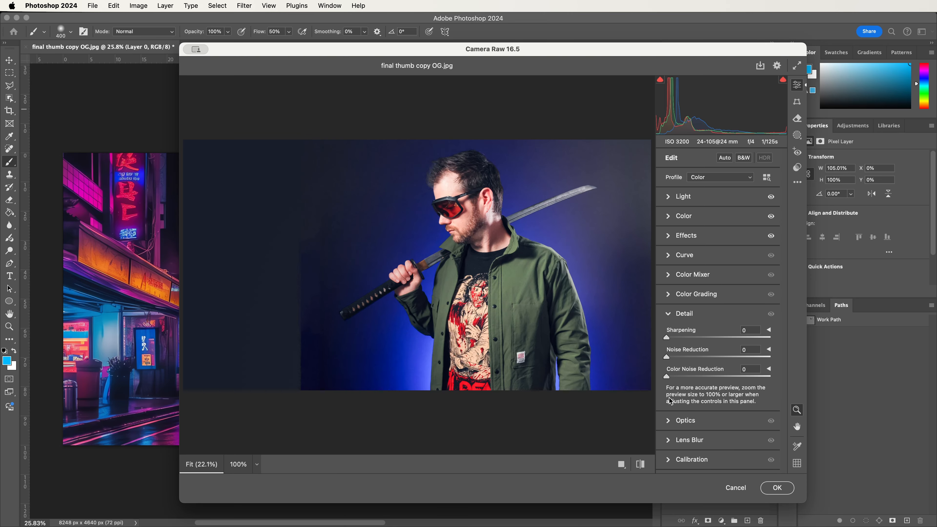
drag(667, 338, 694, 340)
click(785, 492)
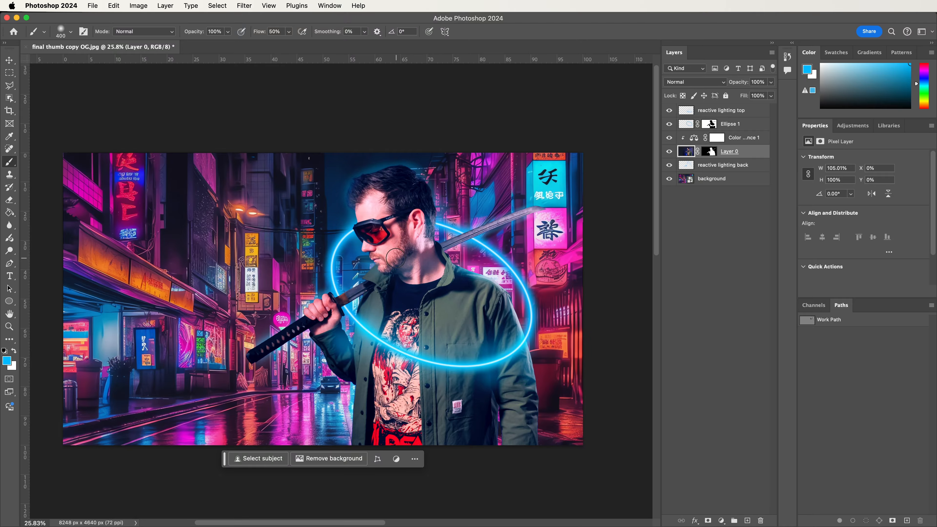
Duplicate the Ellipse 1 layer and move the copied neon ring up so it crosses the man's glasses.
click(683, 125)
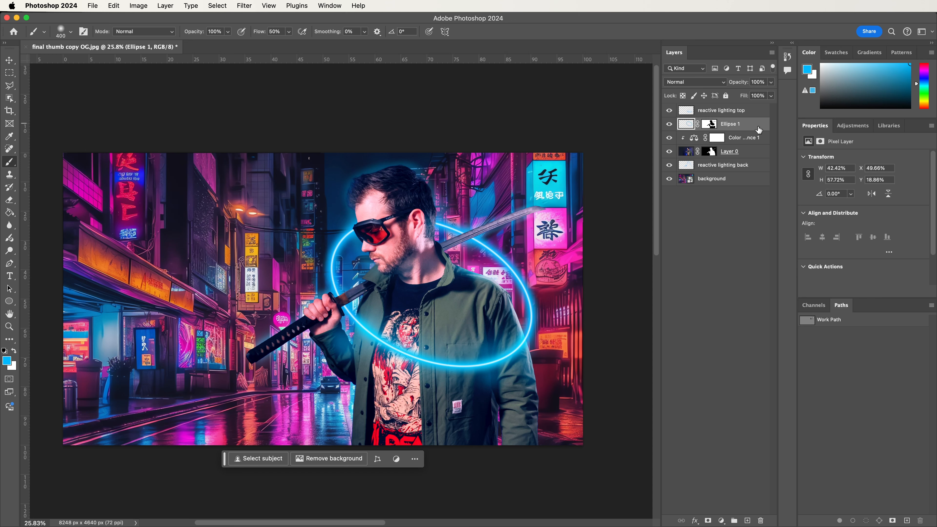
drag(755, 127, 748, 520)
key(v)
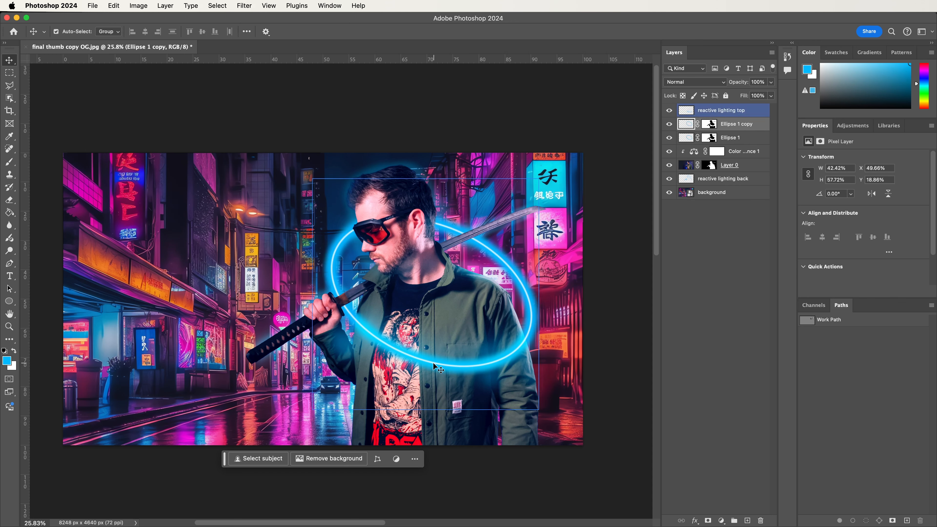
drag(435, 367, 514, 222)
Trace a closed Pen path around the lens of the man's glasses.
scroll(374, 233, up, 5)
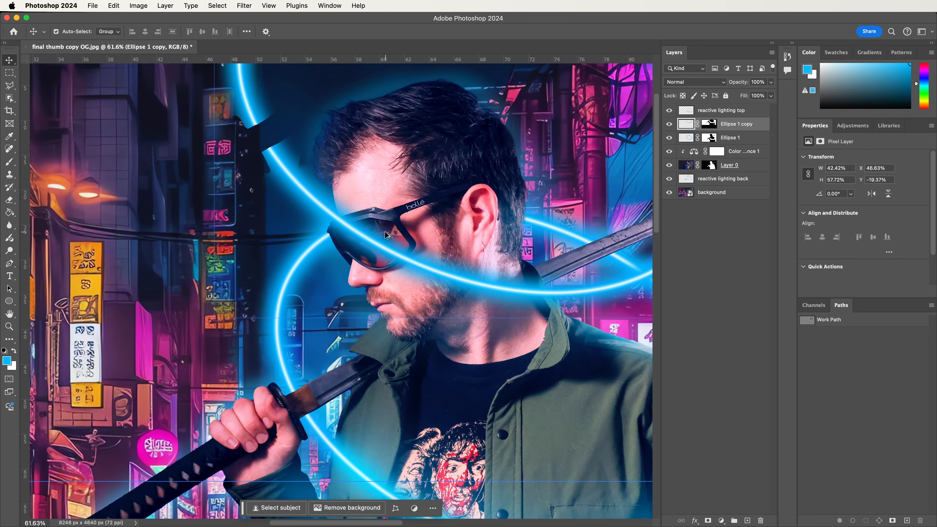
scroll(385, 234, up, 4)
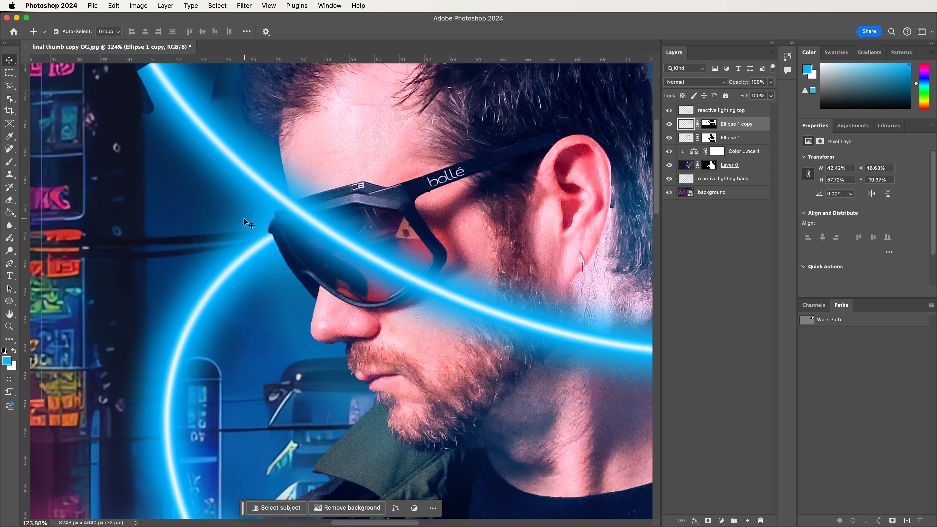
key(p)
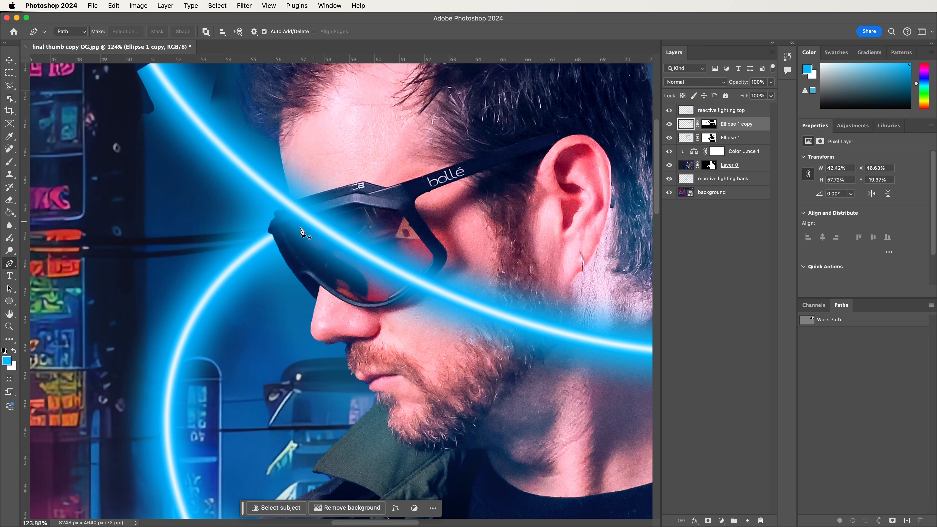
click(271, 232)
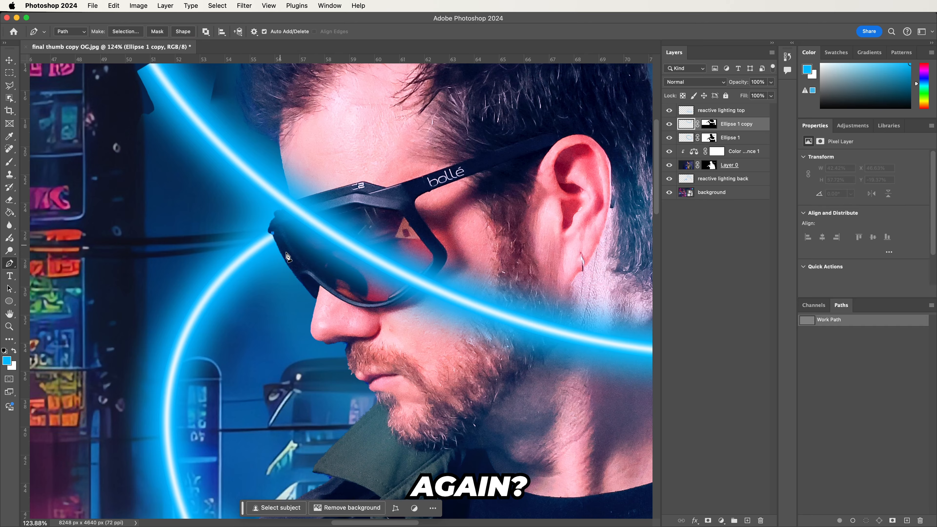
mouse_move(299, 280)
mouse_down()
mouse_move(314, 291)
mouse_move(314, 270)
mouse_up()
click(323, 282)
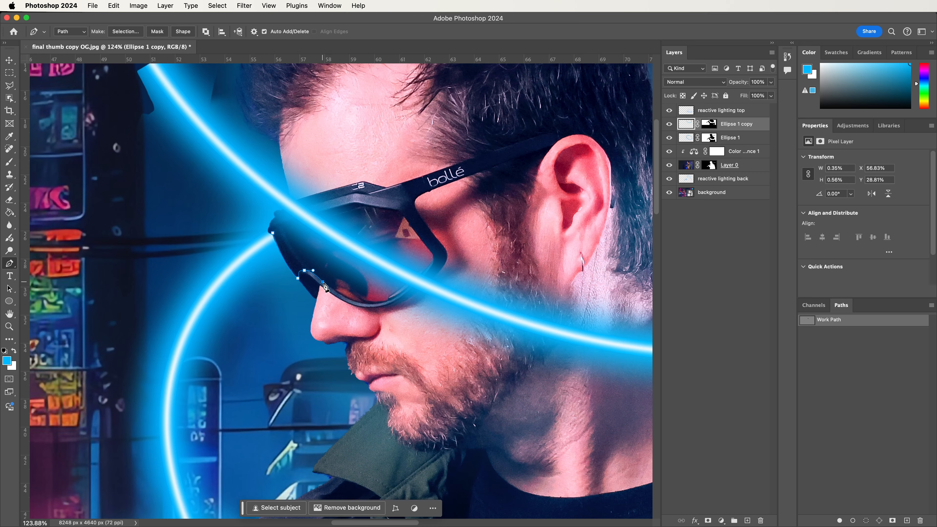
mouse_move(385, 301)
mouse_down()
mouse_move(413, 292)
mouse_move(392, 290)
mouse_up()
drag(432, 260, 431, 243)
click(426, 246)
click(398, 211)
click(356, 206)
click(274, 233)
Turn the lens path into a selection, invert it, clear everything outside the lens on the Ellipse 1 copy mask, and deselect.
right_click(379, 232)
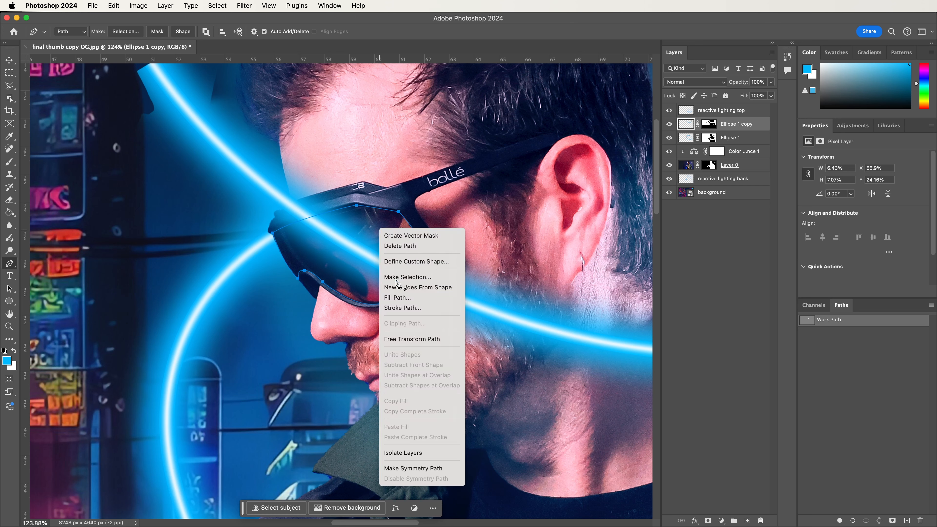
click(407, 277)
click(423, 205)
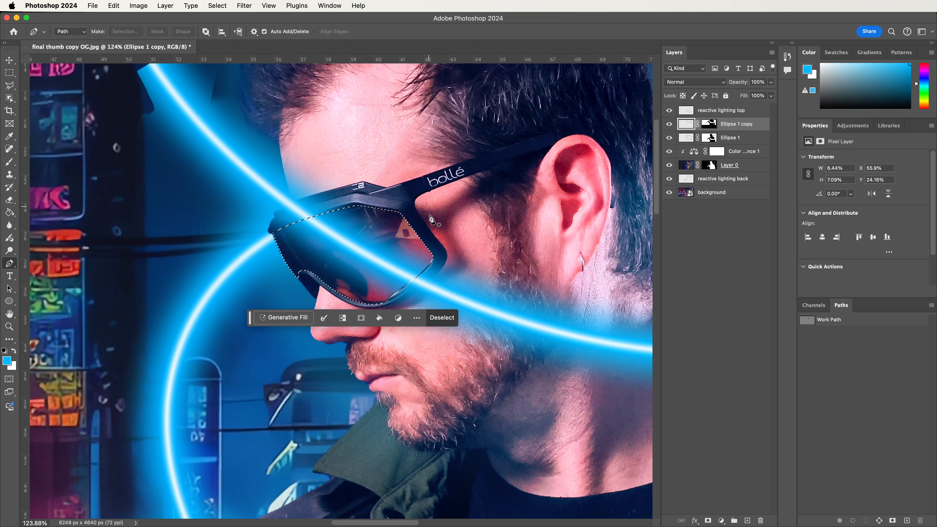
key(m)
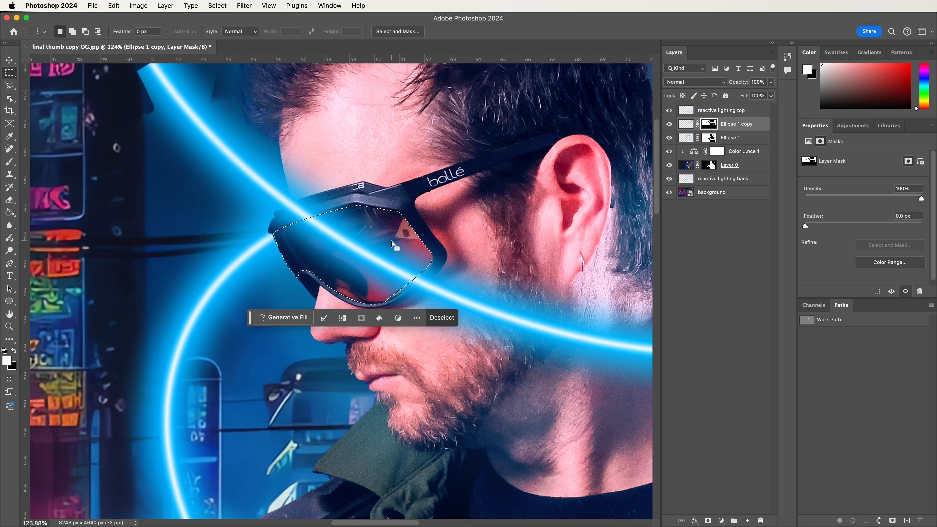
right_click(393, 242)
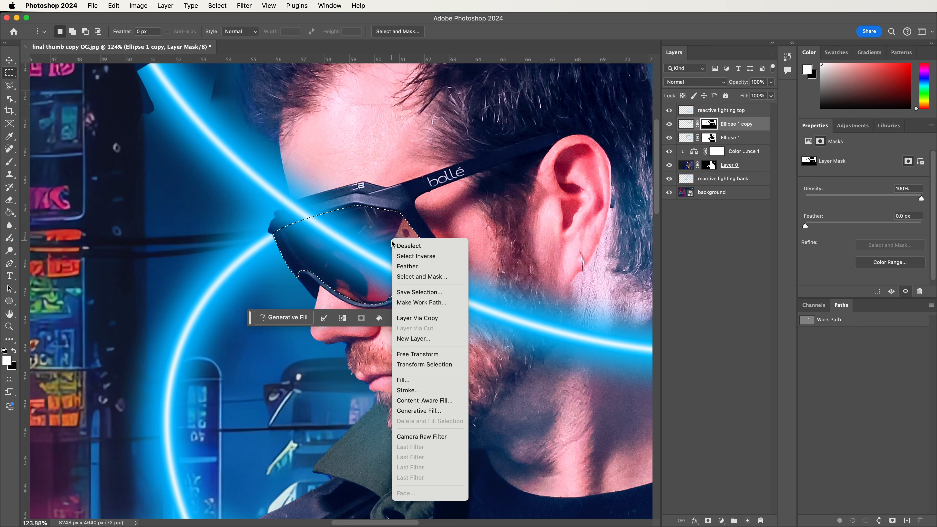
click(416, 257)
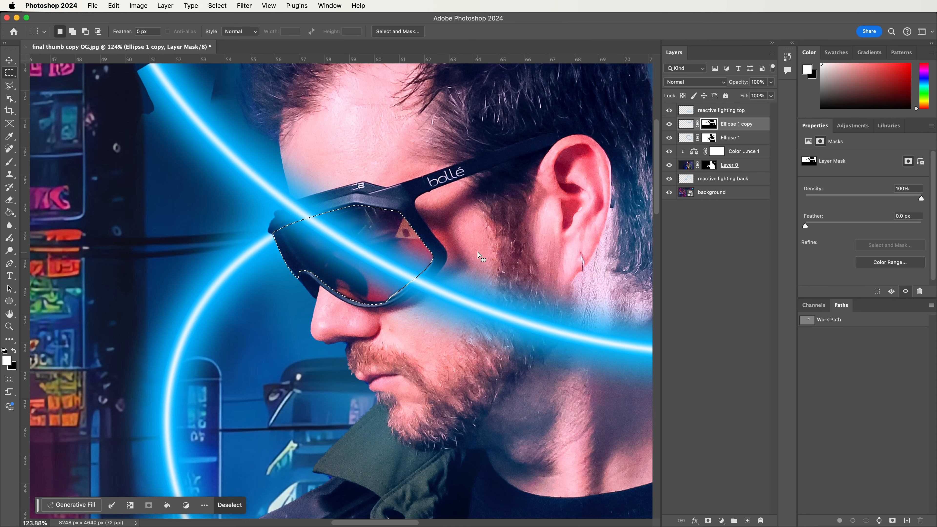
key(Delete)
key(super+d)
scroll(462, 269, down, 10)
scroll(462, 269, down, 3)
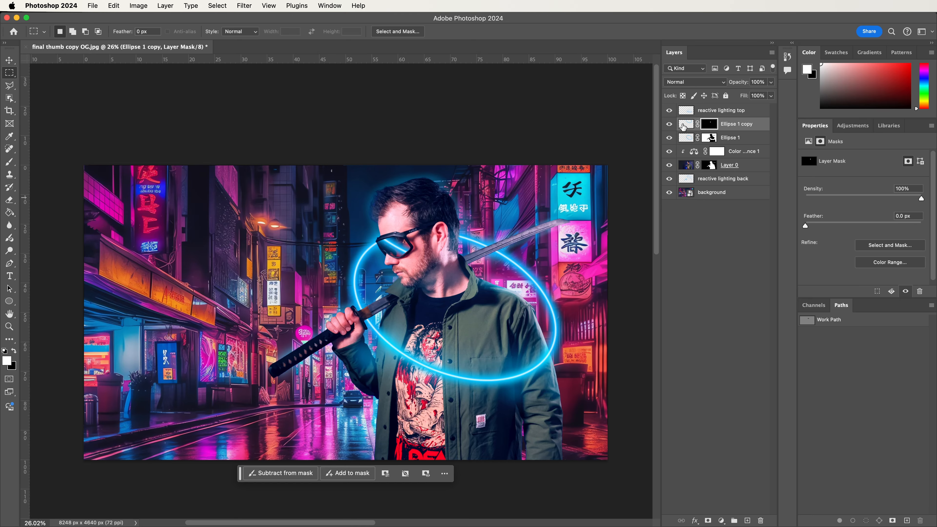
Apply a Gaussian Blur to the ring reflection on Ellipse 1 copy and lower the layer's Fill to 79%.
click(685, 125)
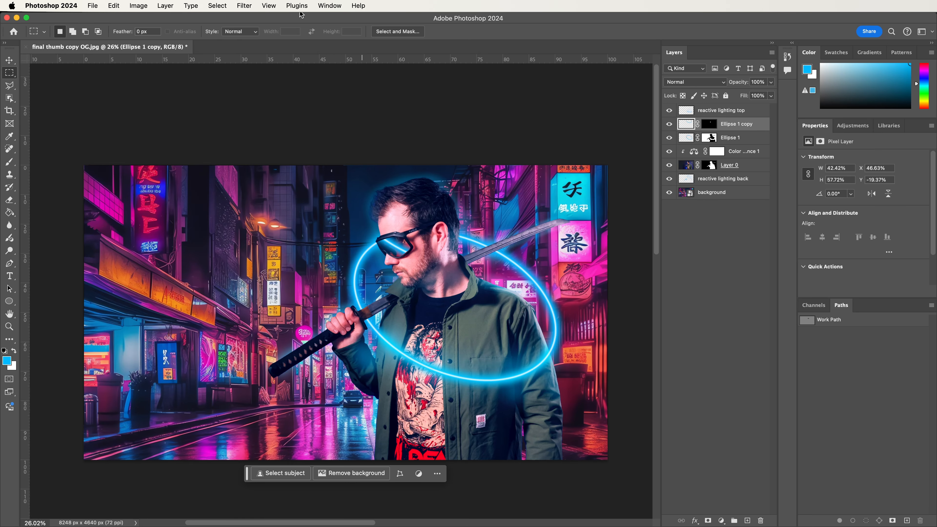
click(245, 6)
mouse_move(260, 119)
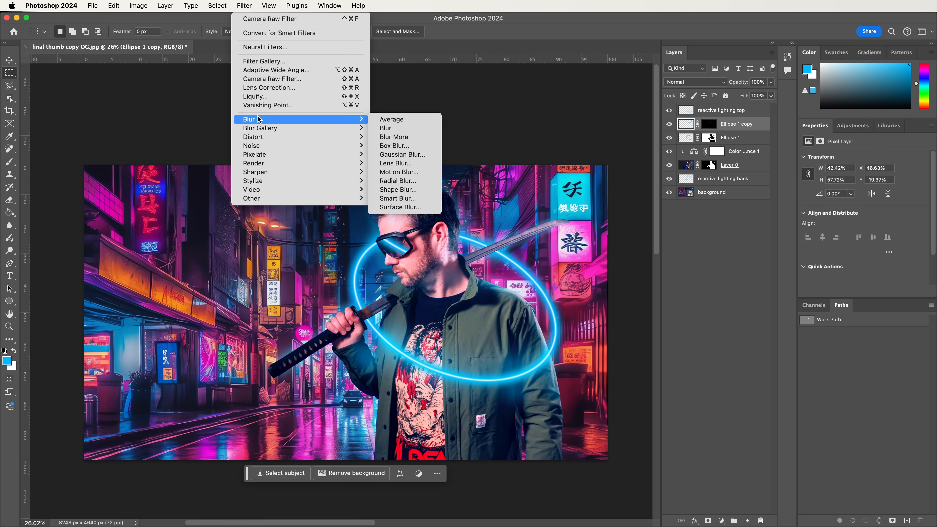
click(391, 155)
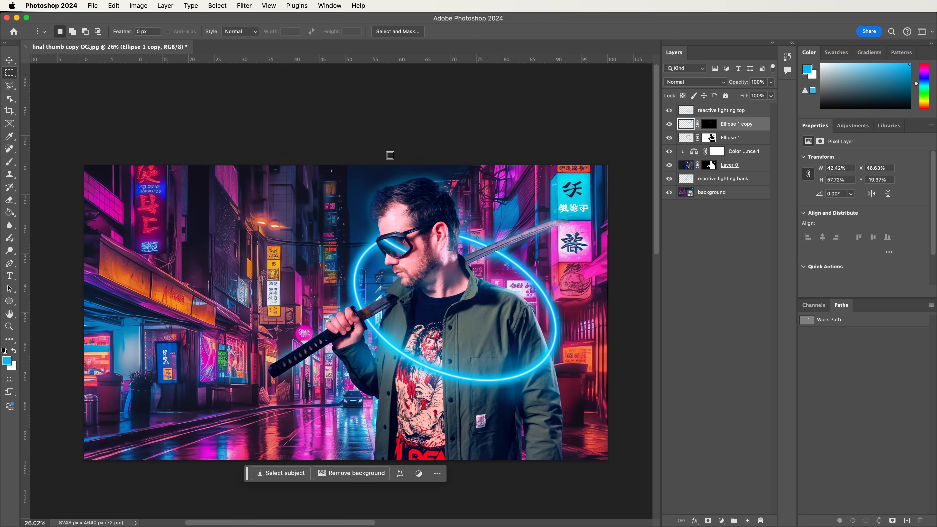
drag(340, 118, 523, 132)
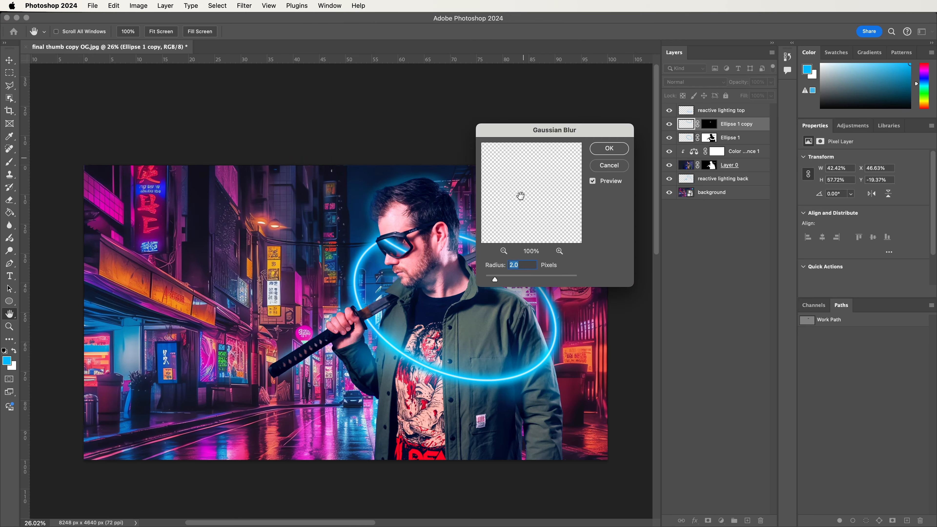
drag(495, 282, 518, 281)
click(609, 148)
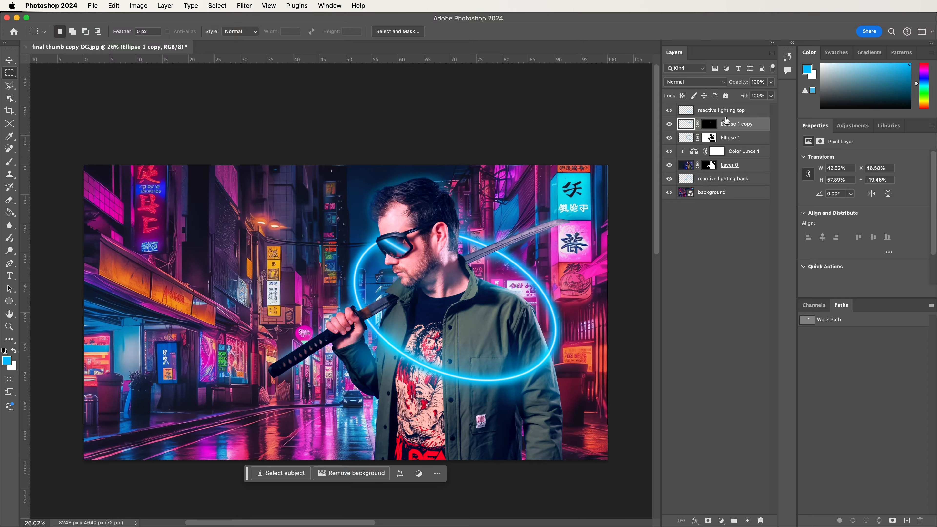
drag(744, 96, 734, 96)
Add a Hue/Saturation adjustment layer above all other layers and set Saturation to +20.
click(721, 520)
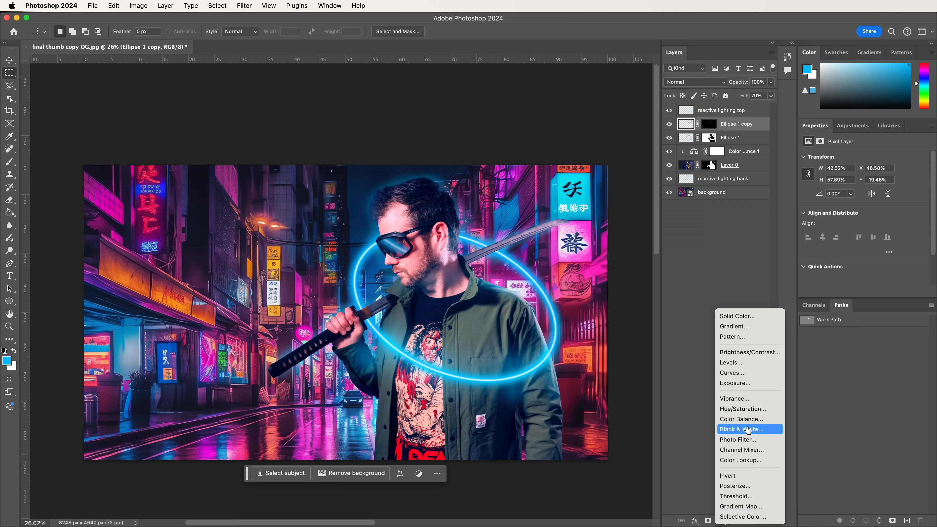
click(749, 409)
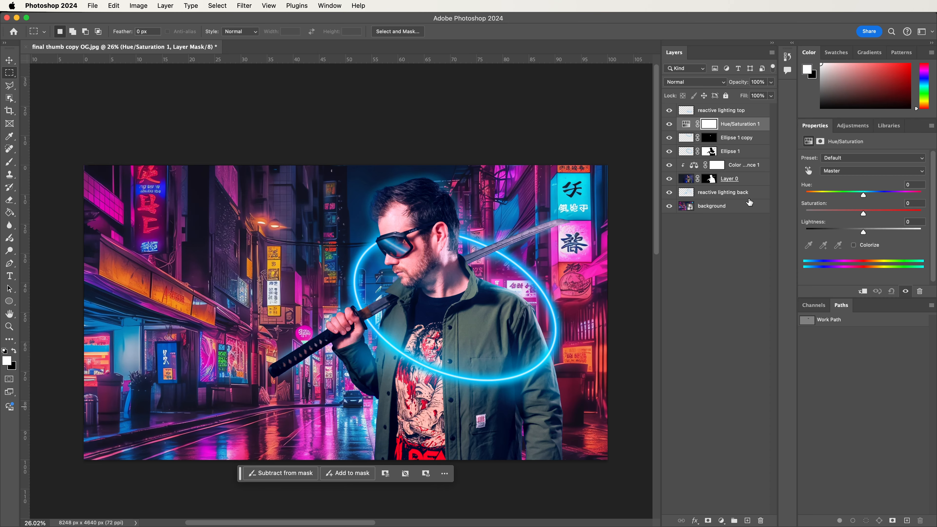
drag(754, 126, 757, 110)
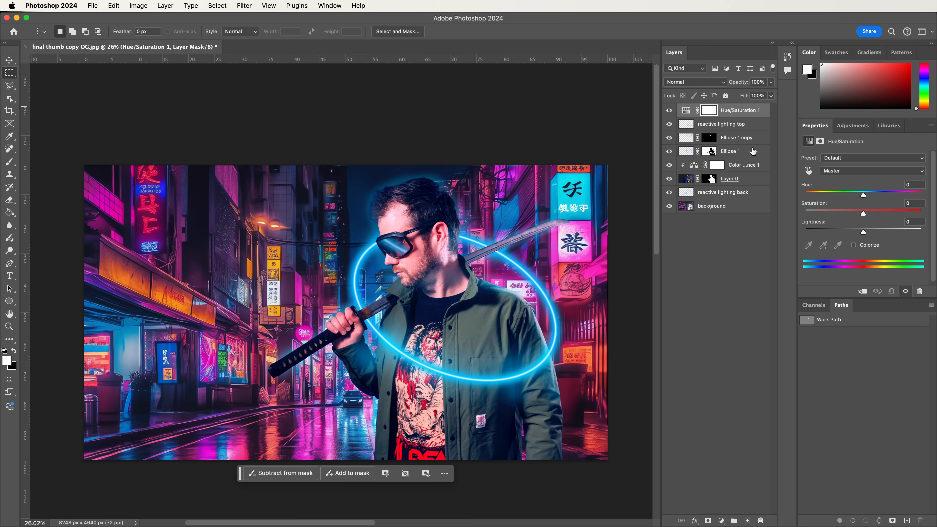
drag(863, 213, 875, 213)
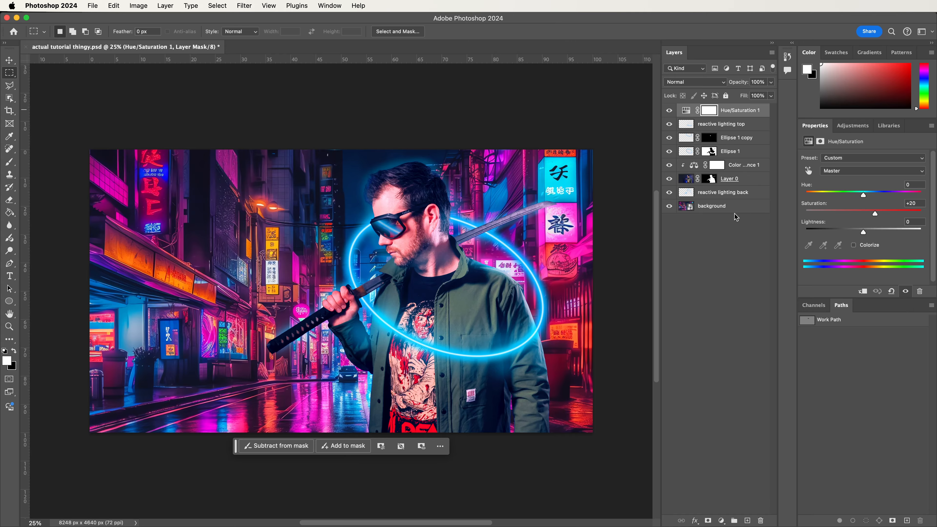
Start a Field Blur on the background layer, with its pin by the car in the street set to 50 px.
click(730, 206)
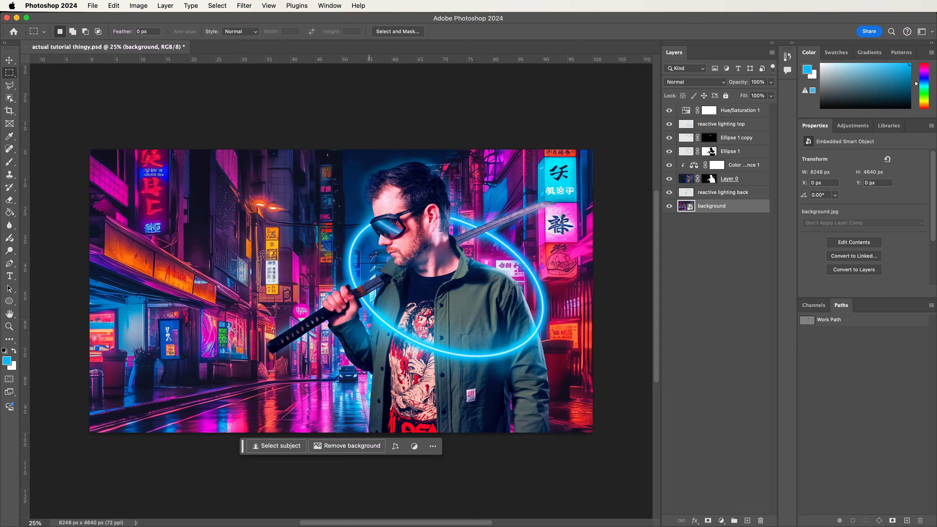
click(244, 6)
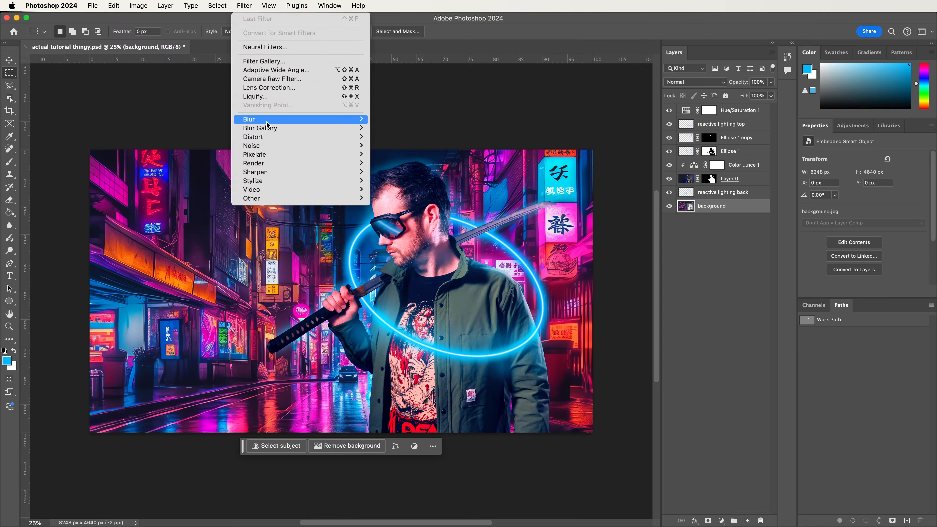
mouse_move(268, 129)
click(405, 128)
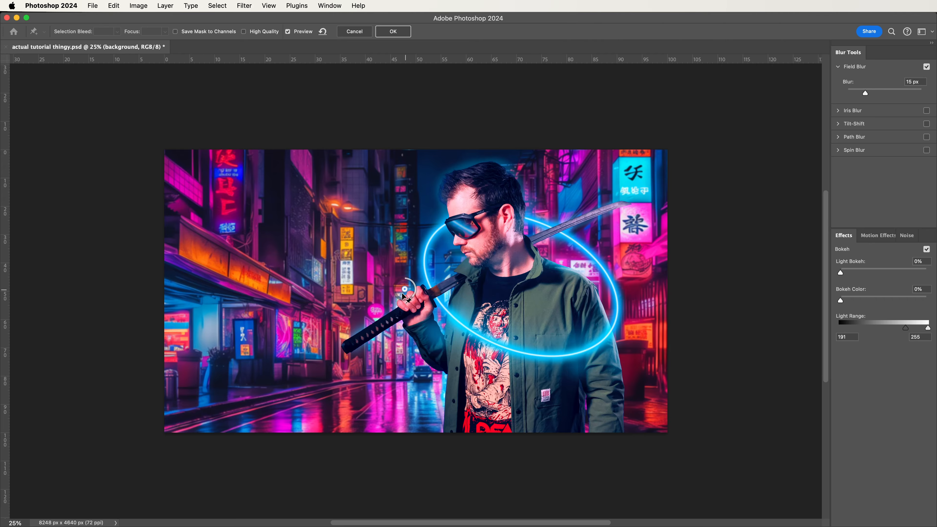
drag(416, 294, 411, 372)
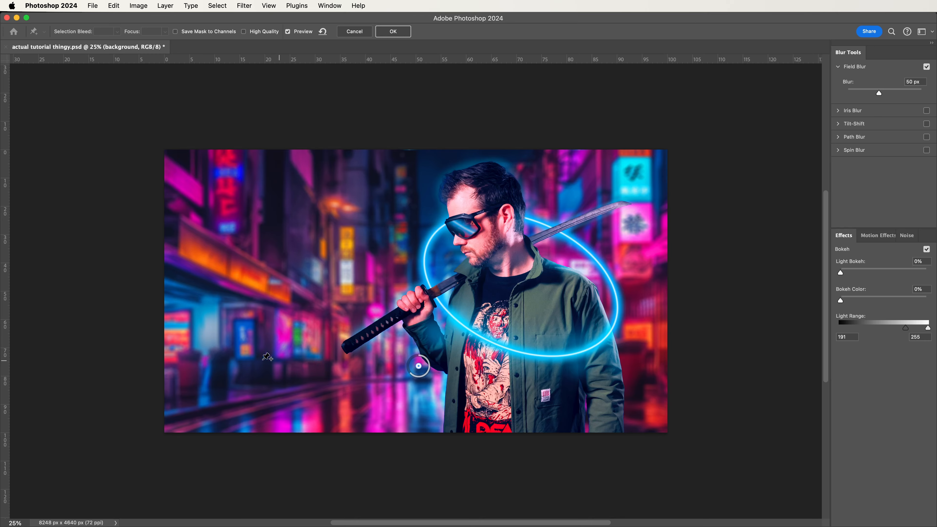
Add Field Blur pins at the street's lower-left and lower-right edges and adjust each to a light blur.
click(183, 380)
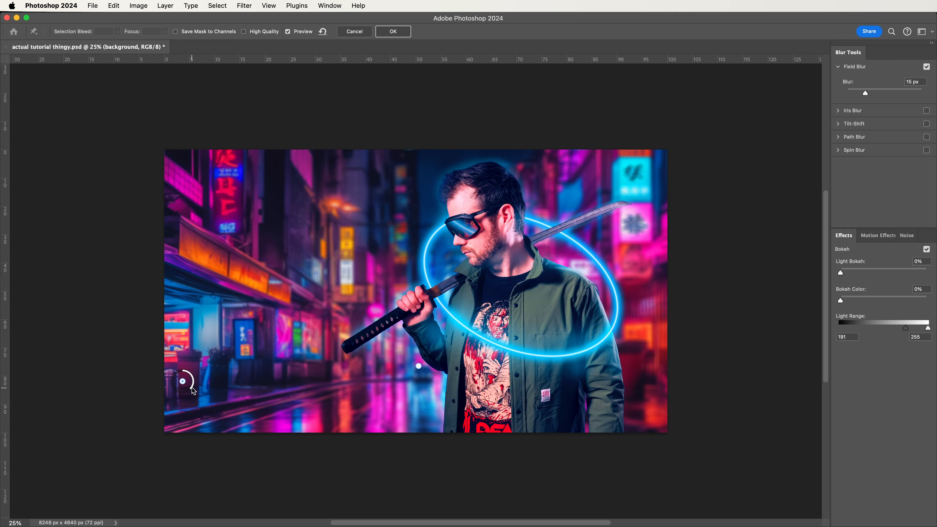
drag(192, 389, 195, 385)
click(653, 399)
drag(662, 407, 665, 400)
Weaken the blur of the central pin by the car to about 30 px.
click(417, 367)
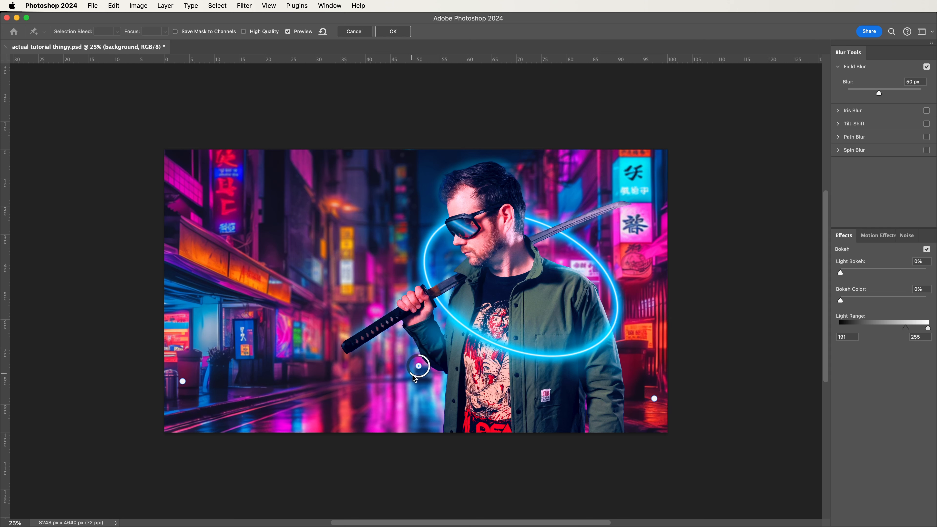
drag(412, 376, 415, 376)
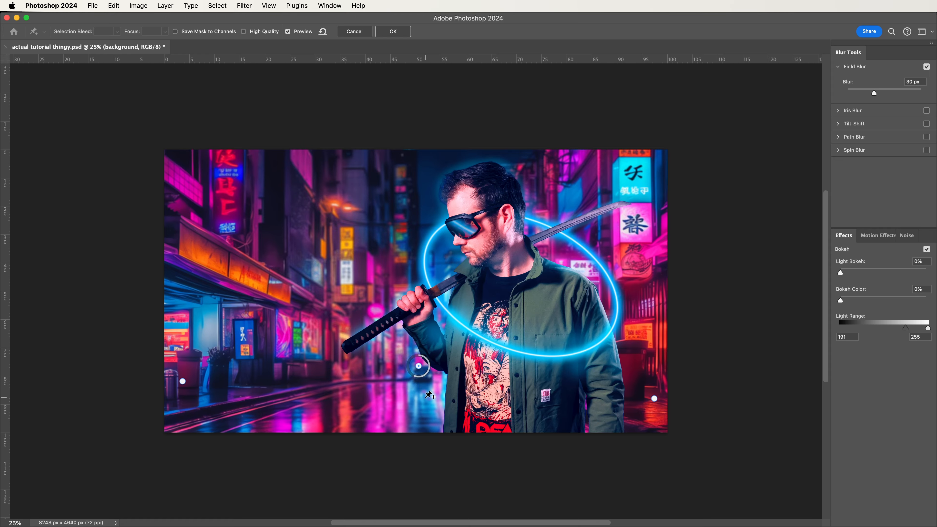
drag(417, 380, 415, 376)
Add Field Blur pins on the pink sign behind the sword and the upper-left neon sign, and apply the blur.
click(623, 233)
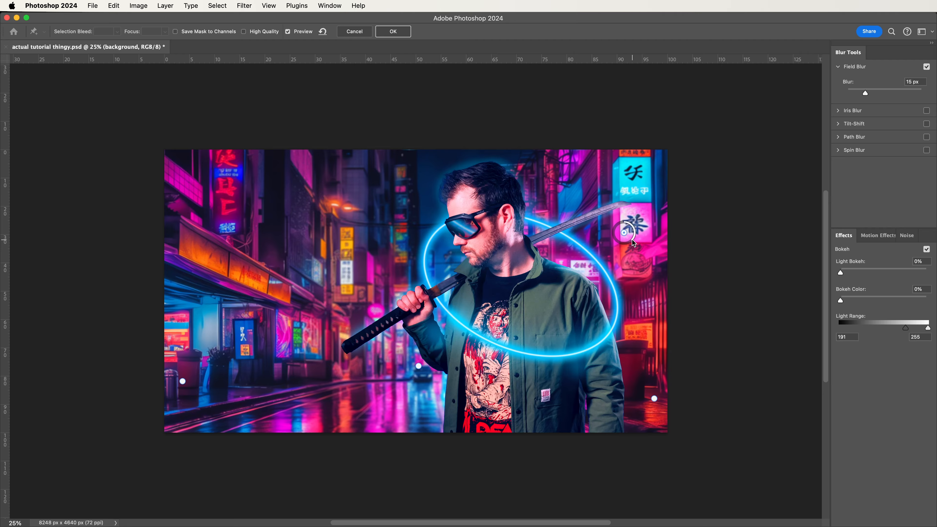
drag(631, 241, 631, 245)
click(222, 191)
click(391, 31)
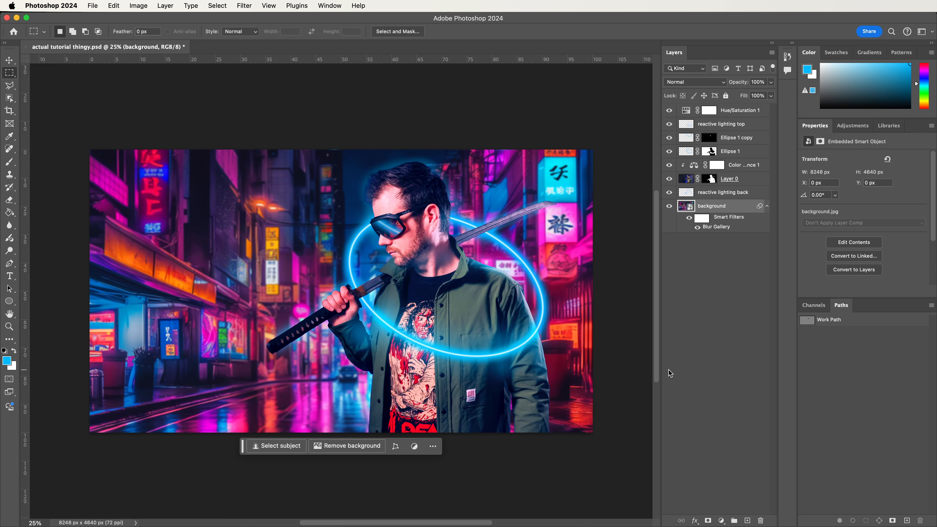
Add a Solid Color fill layer in bright blue #00baff and move it to the top of the layer stack.
click(721, 521)
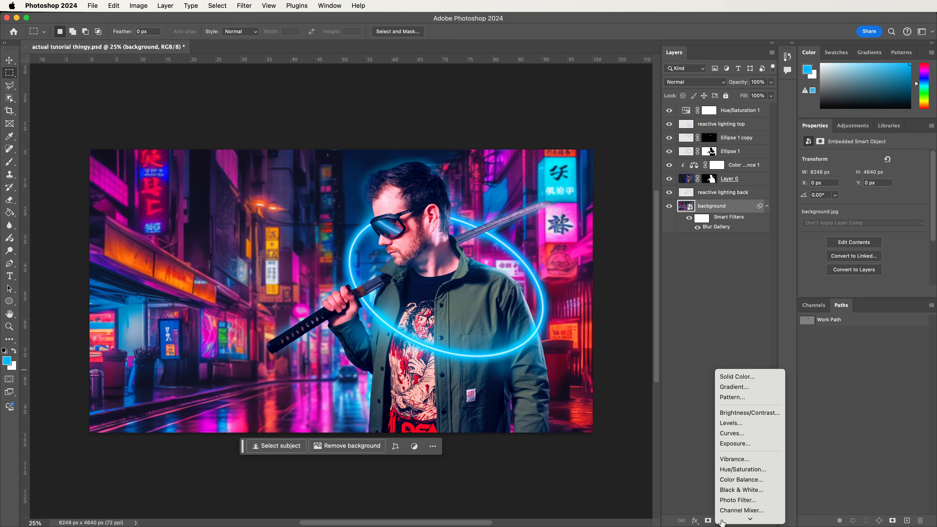
click(738, 374)
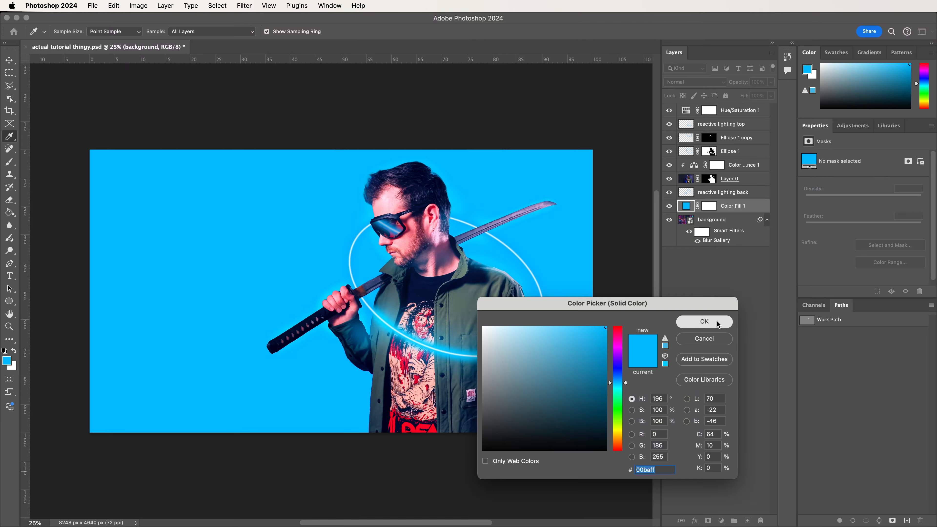
click(704, 321)
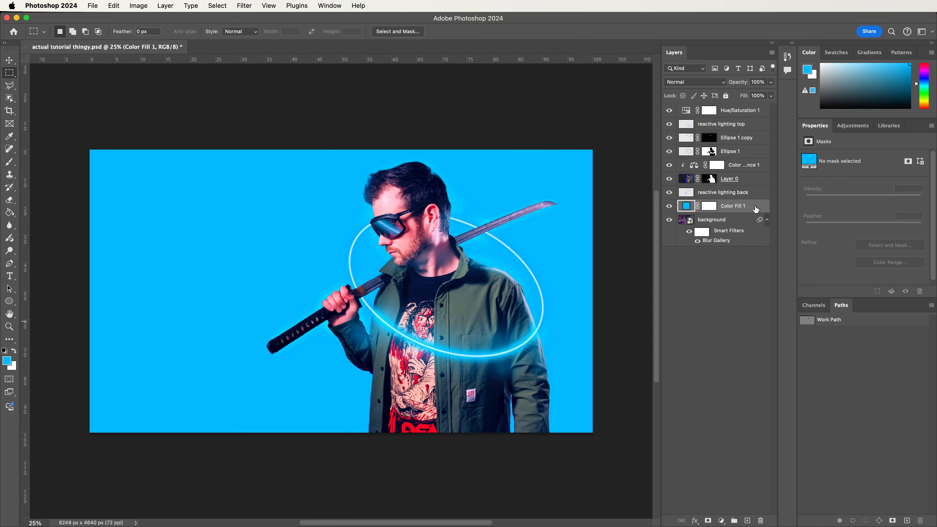
drag(755, 207, 750, 109)
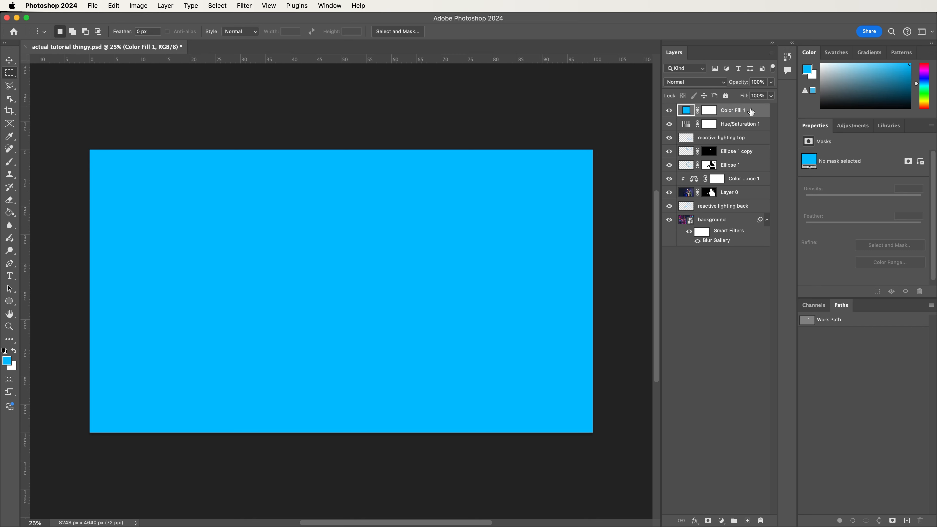
Blend the blue fill layer in Soft Light at 25% fill and compare the image with and without it.
click(710, 82)
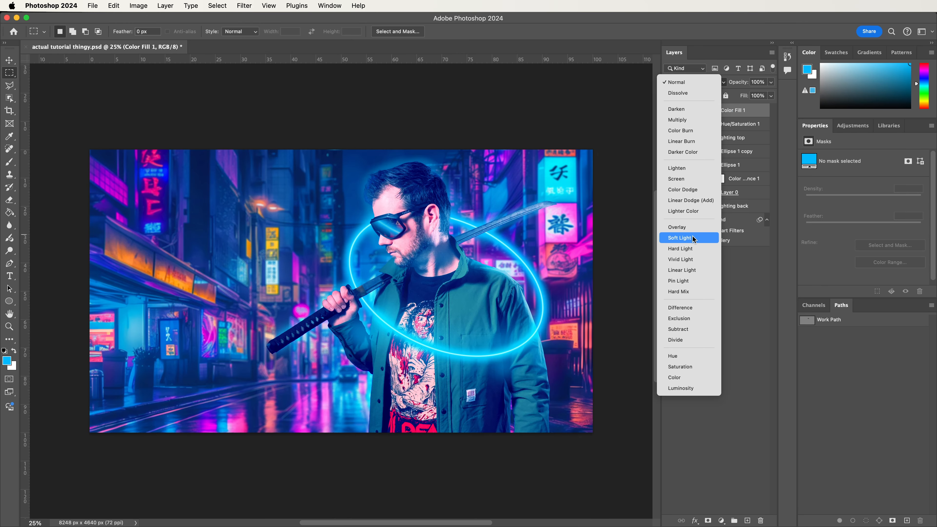
click(679, 238)
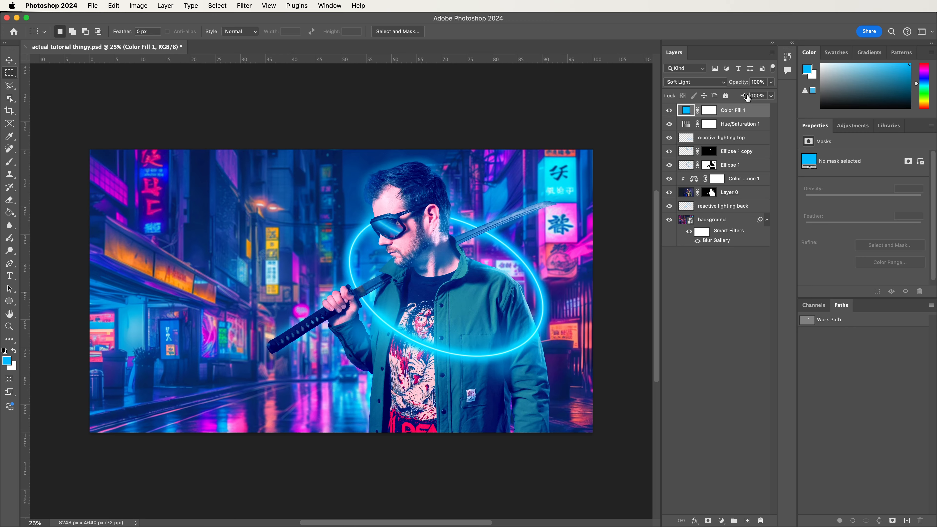
drag(745, 99, 703, 97)
click(669, 110)
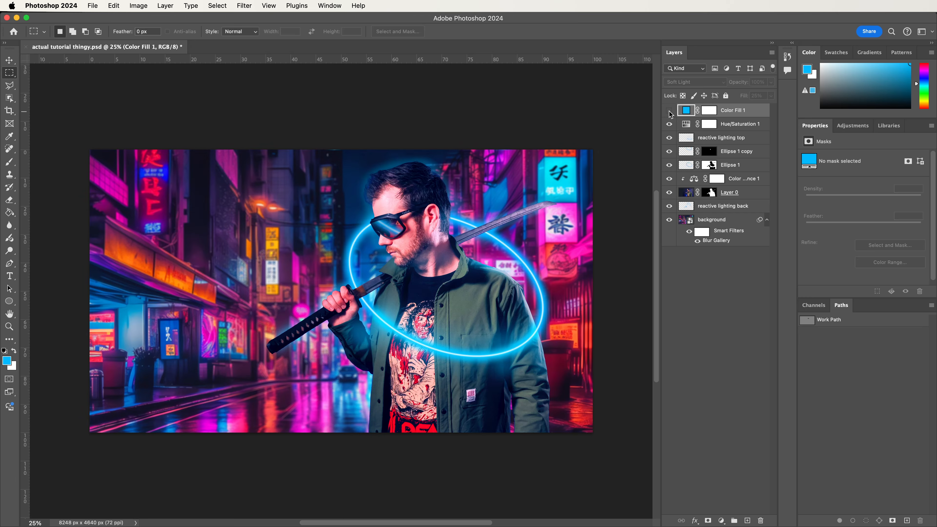
click(669, 111)
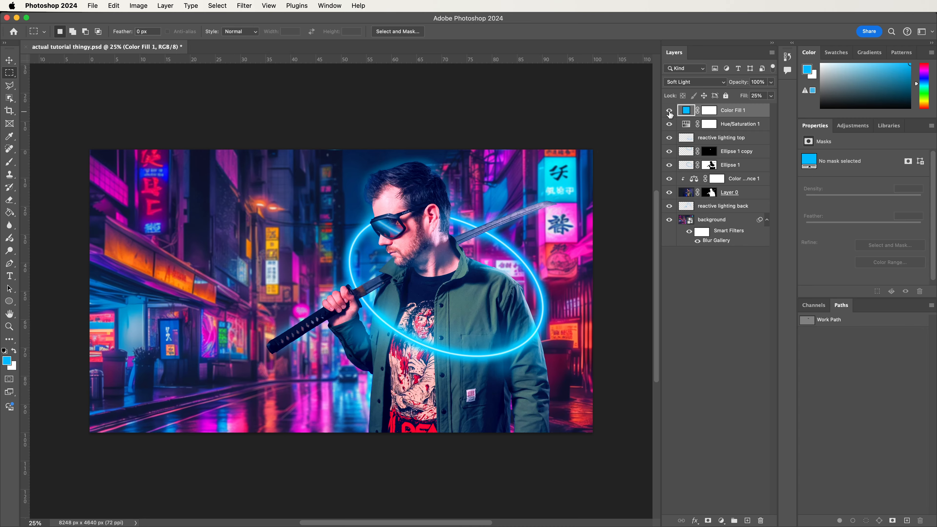